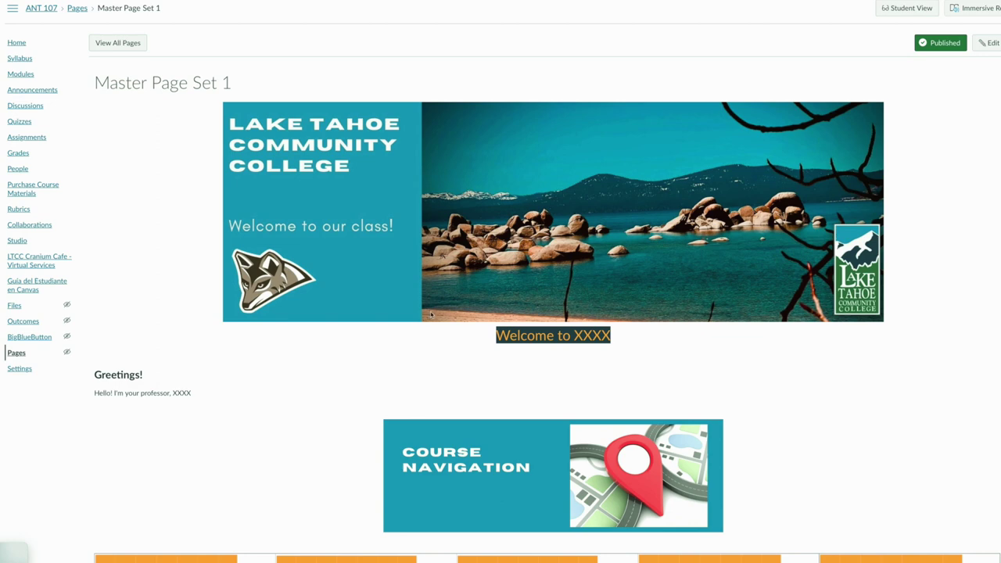
pyautogui.scroll(-4, 431, 315)
pyautogui.scroll(-6, 431, 315)
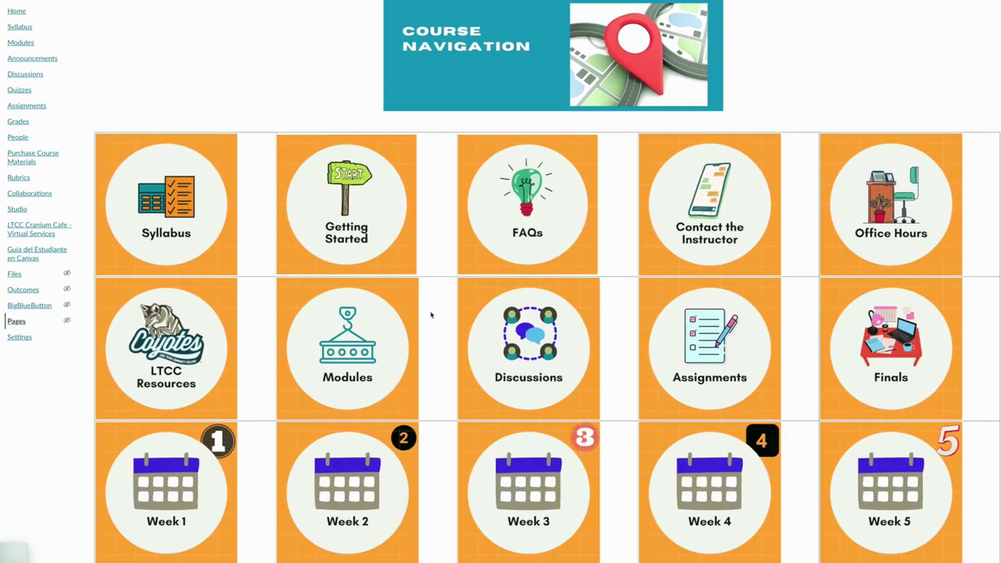
pyautogui.scroll(4, 431, 315)
pyautogui.scroll(3, 431, 315)
pyautogui.scroll(-4, 431, 315)
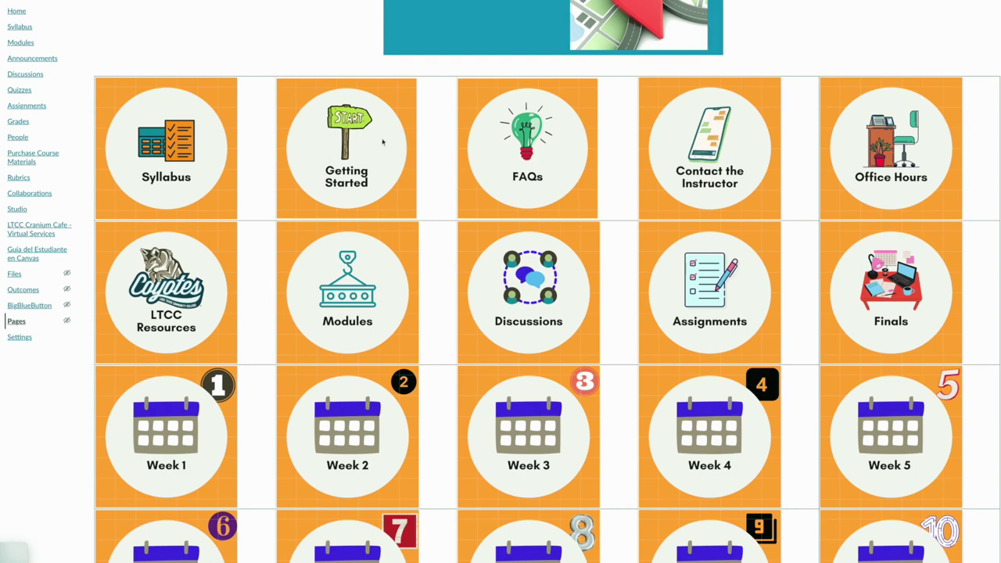
pyautogui.scroll(3, 809, 205)
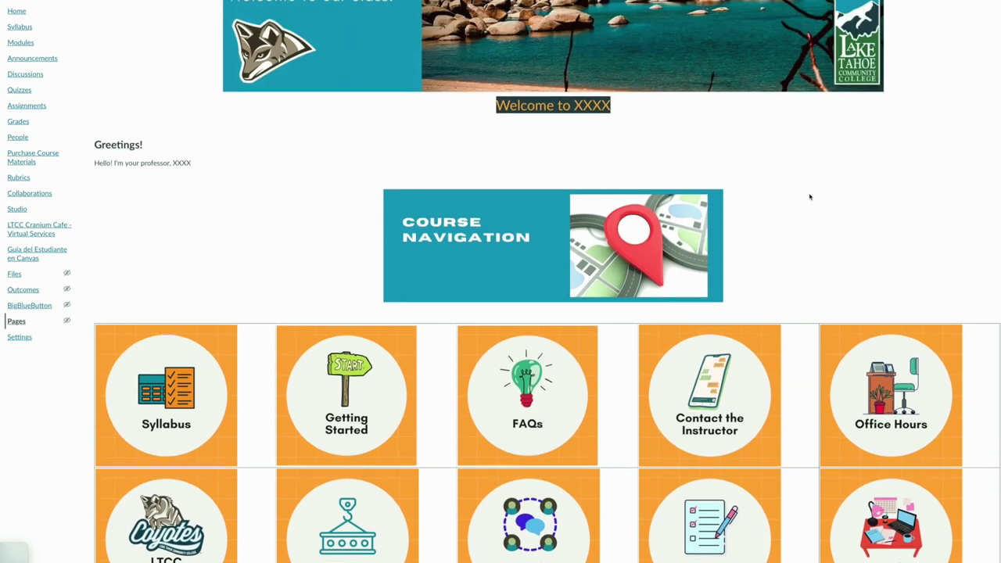
pyautogui.scroll(-3, 811, 209)
pyautogui.scroll(4, 812, 209)
pyautogui.scroll(3, 811, 209)
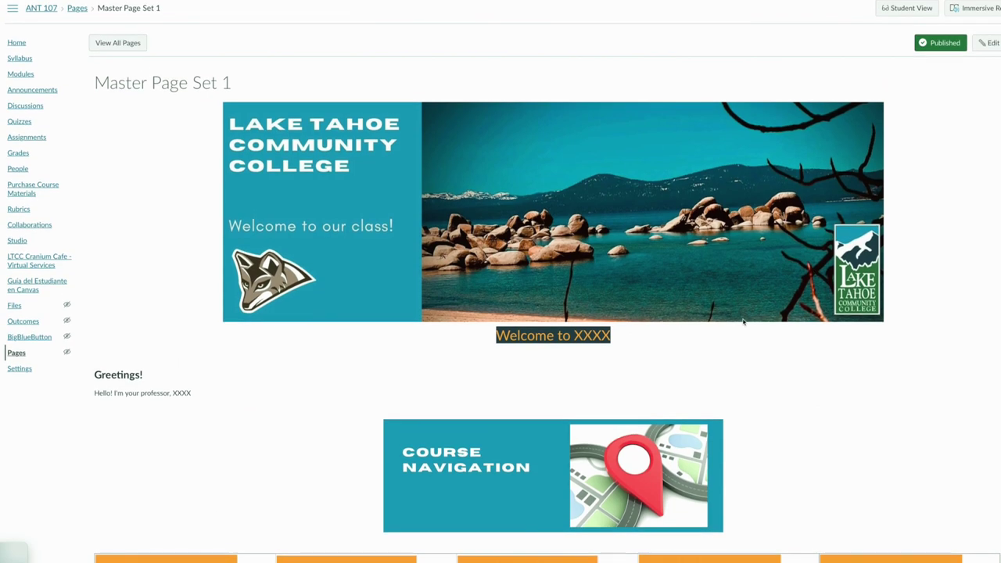
pyautogui.scroll(-1, 742, 321)
pyautogui.scroll(-4, 743, 321)
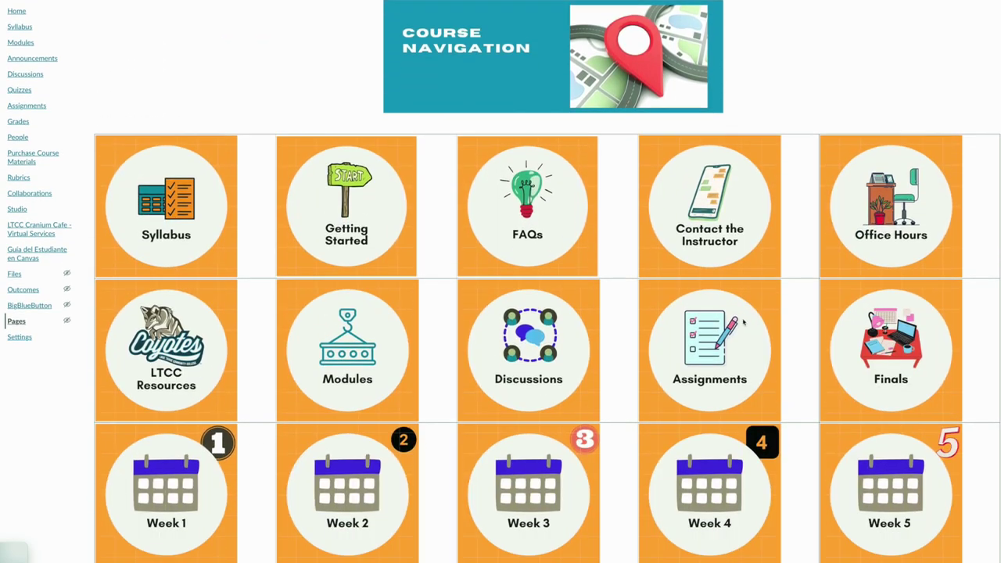
pyautogui.scroll(4, 743, 321)
pyautogui.scroll(1, 742, 321)
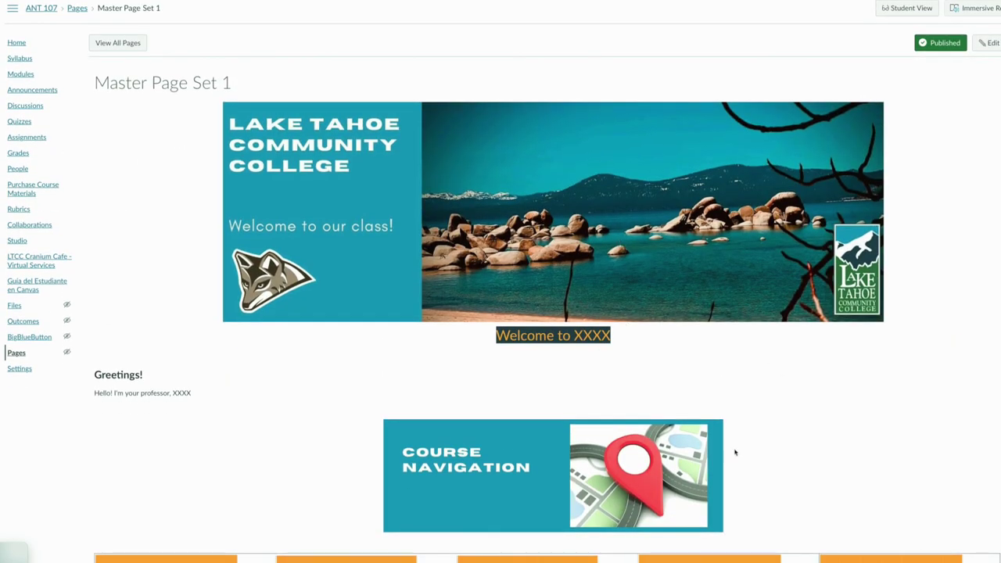
pyautogui.scroll(-3, 759, 366)
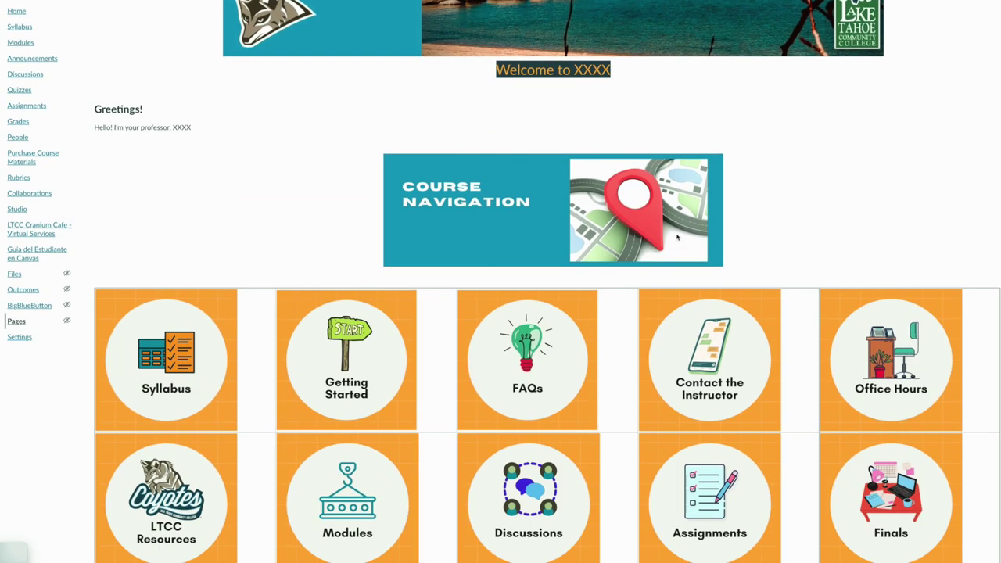
pyautogui.scroll(3, 597, 256)
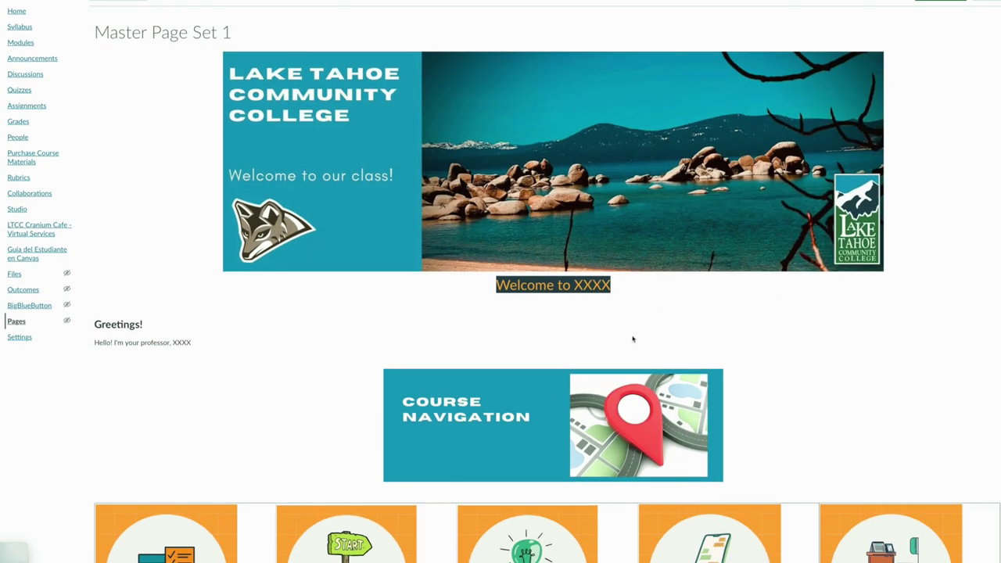
pyautogui.scroll(1, 603, 365)
pyautogui.scroll(-1, 639, 336)
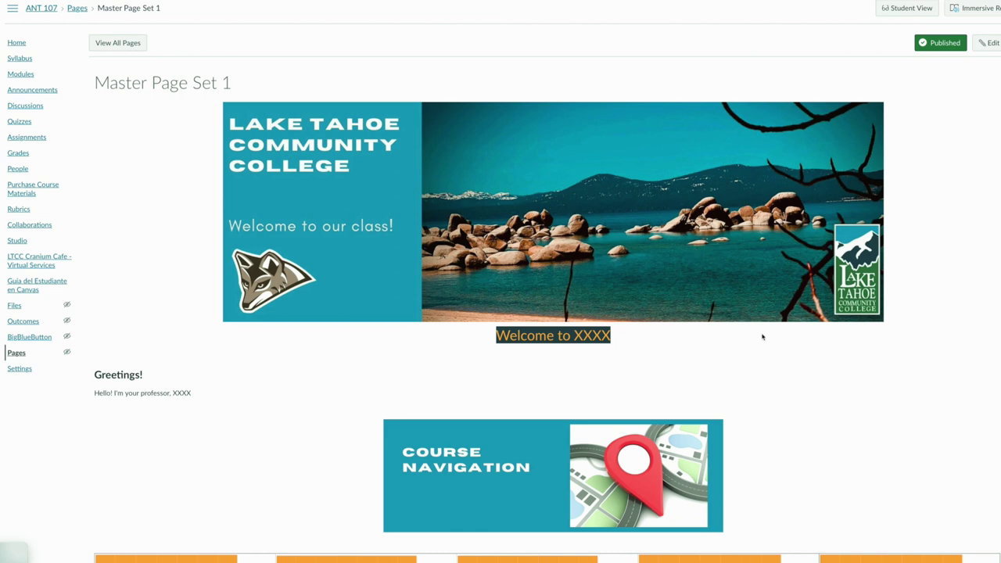
pyautogui.scroll(-1, 774, 344)
pyautogui.scroll(1, 774, 344)
pyautogui.scroll(-3, 776, 344)
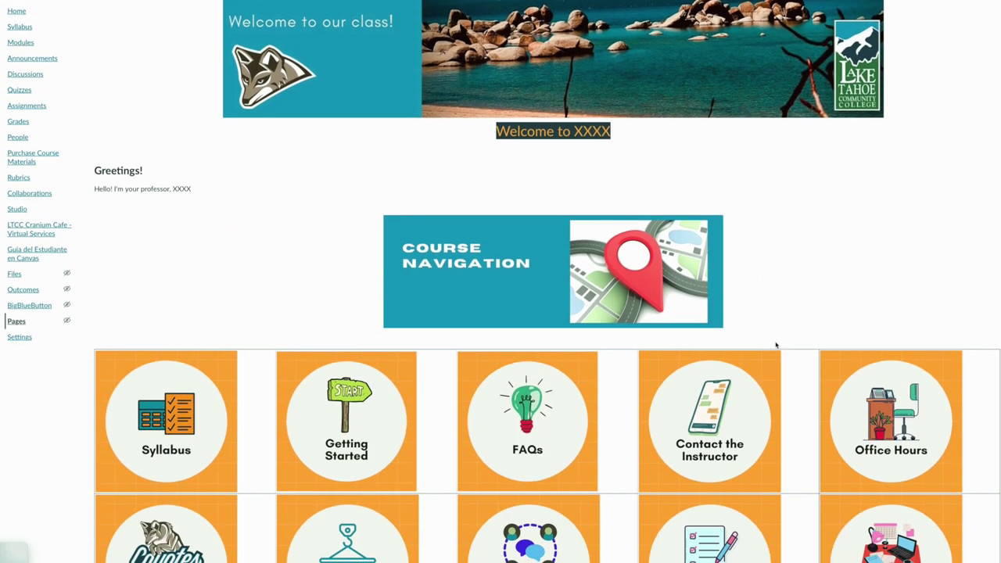
pyautogui.scroll(5, 777, 341)
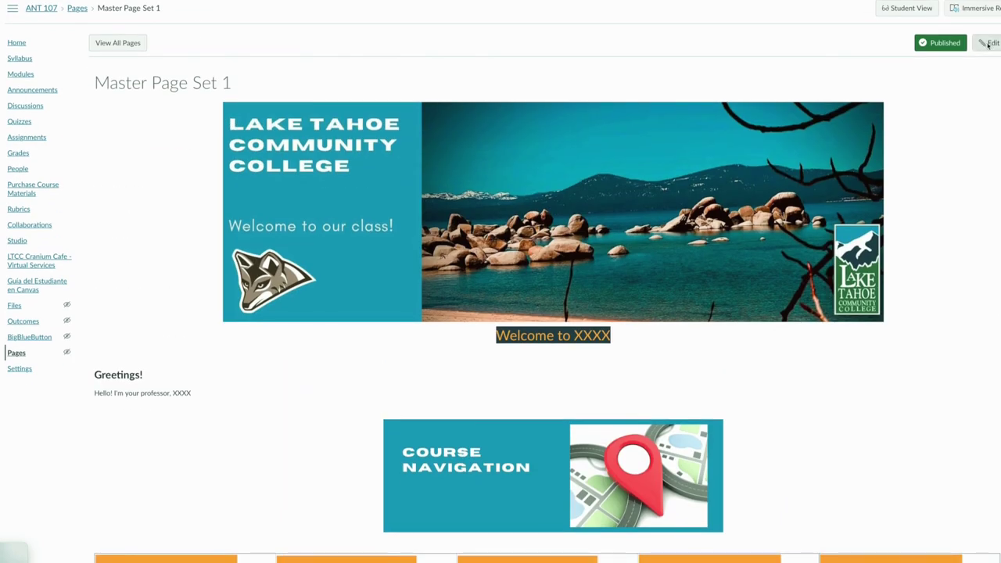
# - Open Master Page Set 1 for editing and scroll through its banner, greeting and Course Navigation graphic
pyautogui.click(987, 43)
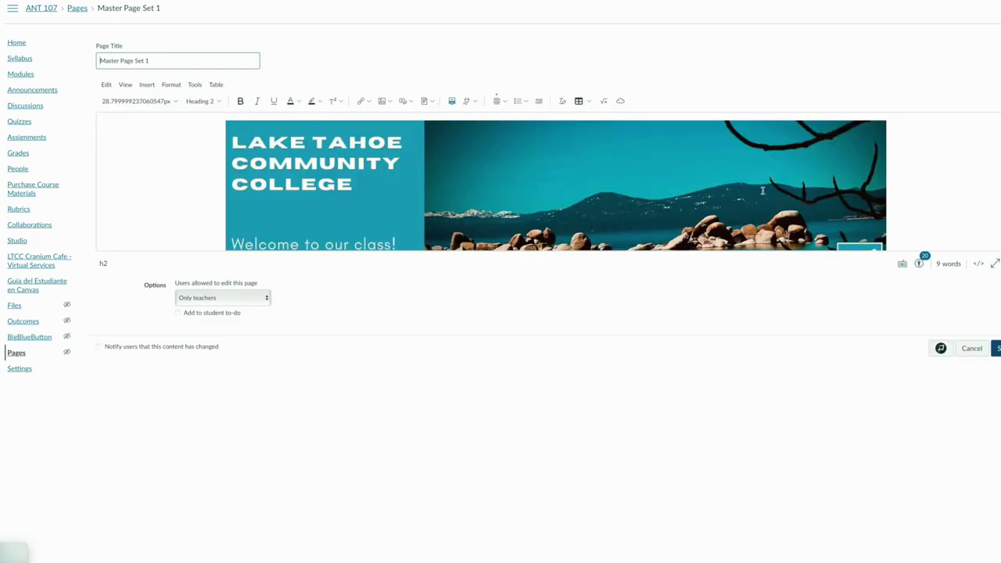
pyautogui.scroll(-3, 944, 191)
pyautogui.scroll(-5, 945, 191)
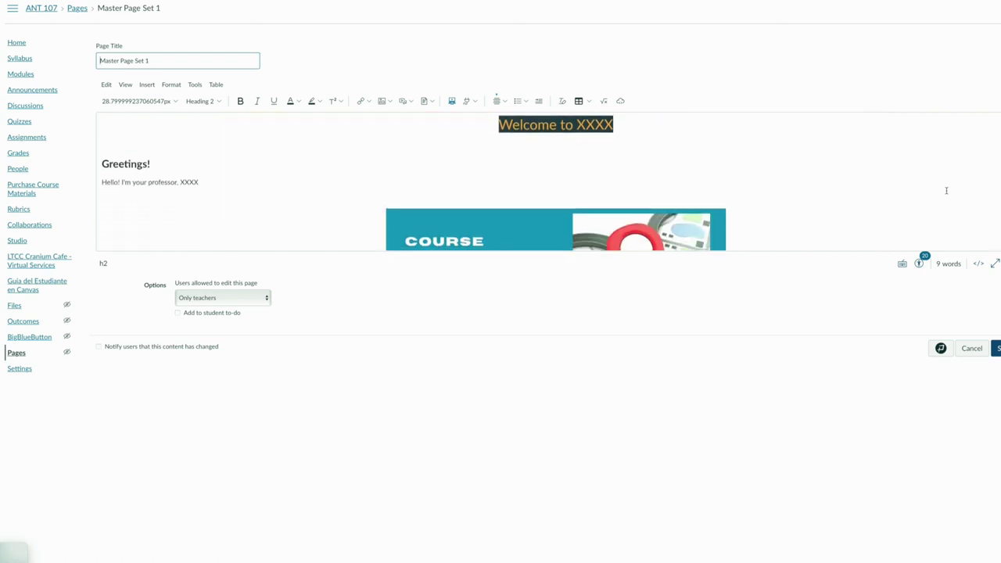
pyautogui.scroll(2, 945, 191)
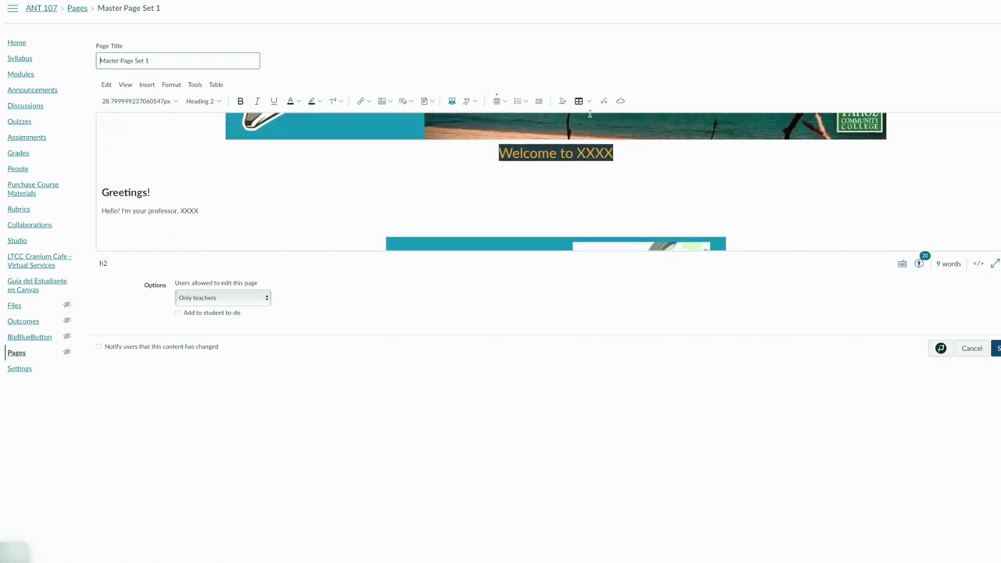
pyautogui.scroll(-1, 224, 210)
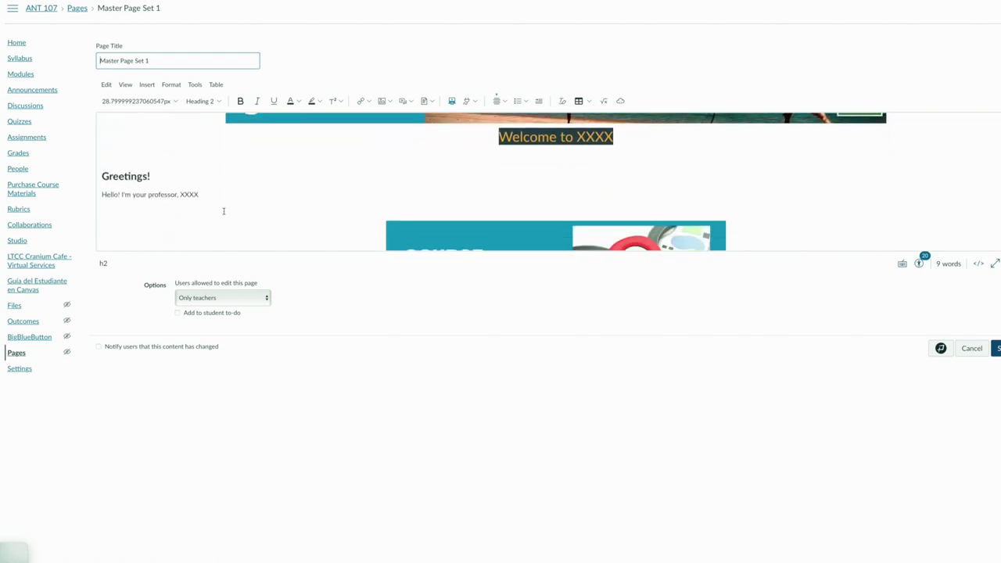
pyautogui.scroll(-2, 235, 187)
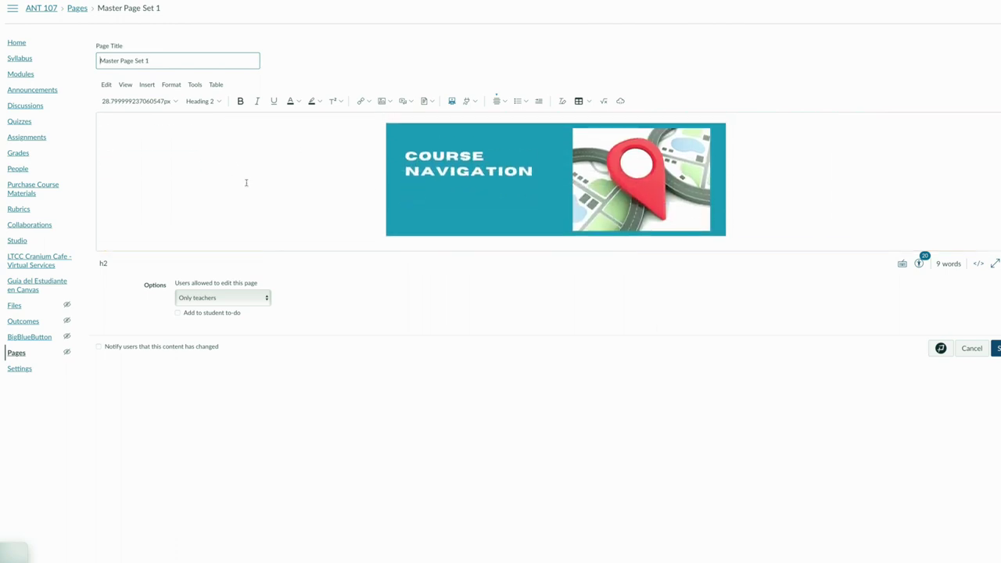
pyautogui.click(480, 208)
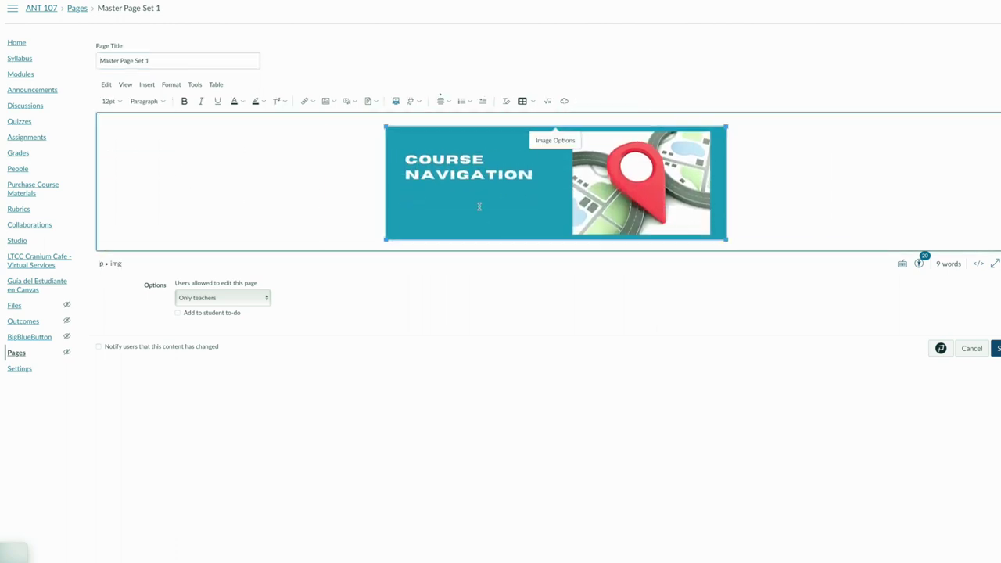
pyautogui.click(554, 140)
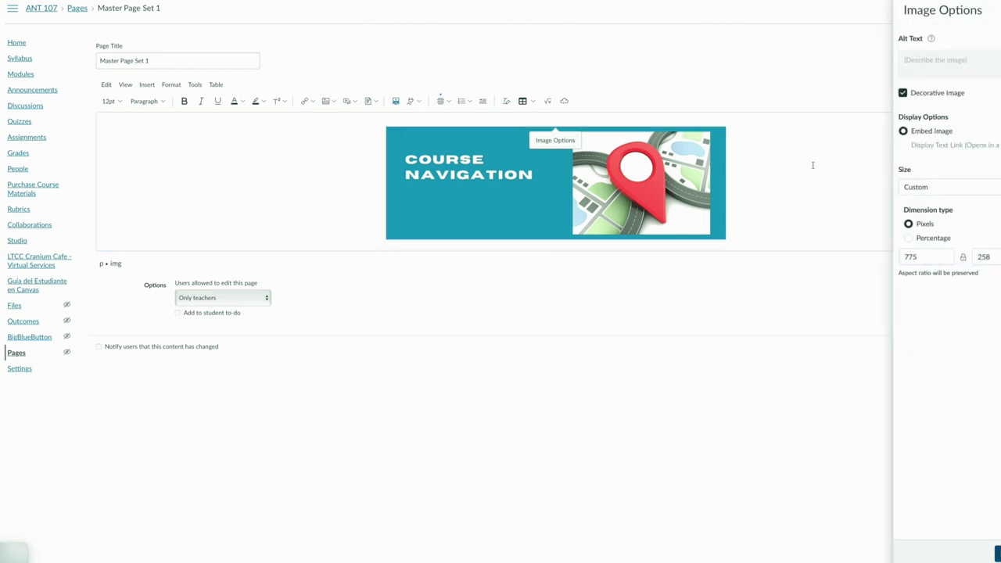
pyautogui.click(855, 158)
pyautogui.scroll(3, 704, 202)
pyautogui.scroll(2, 704, 202)
pyautogui.click(549, 134)
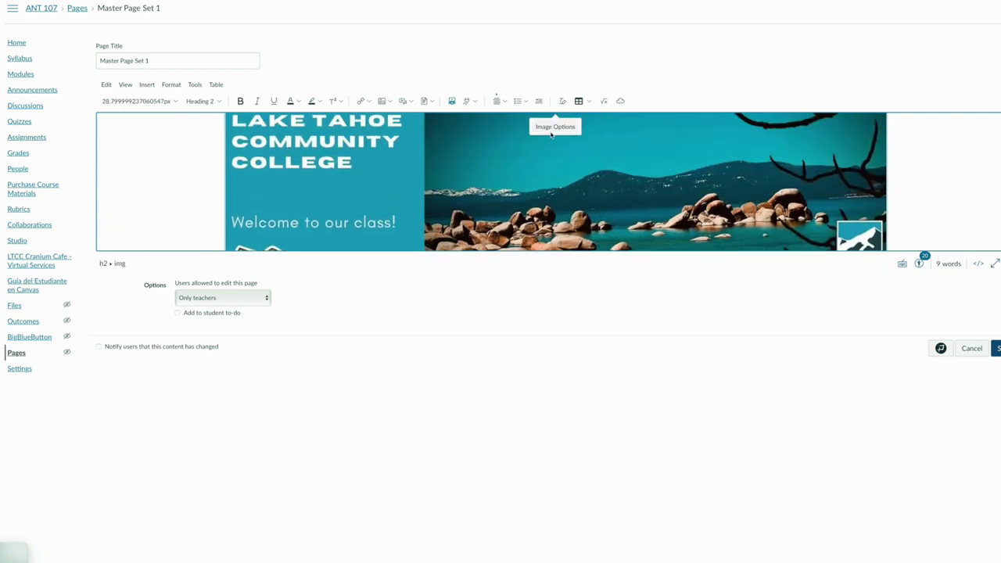
pyautogui.click(557, 127)
pyautogui.moveTo(930, 38)
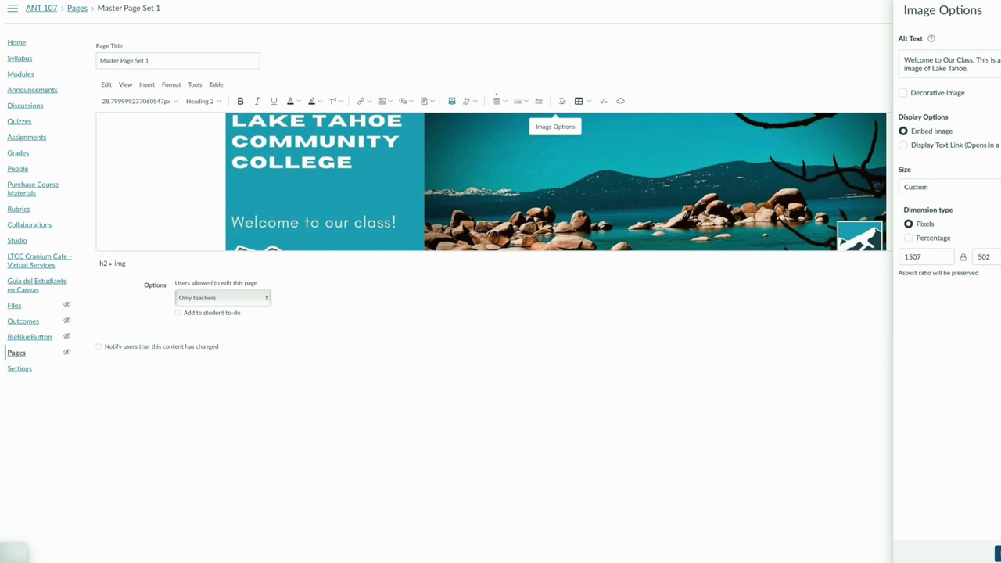
pyautogui.click(899, 139)
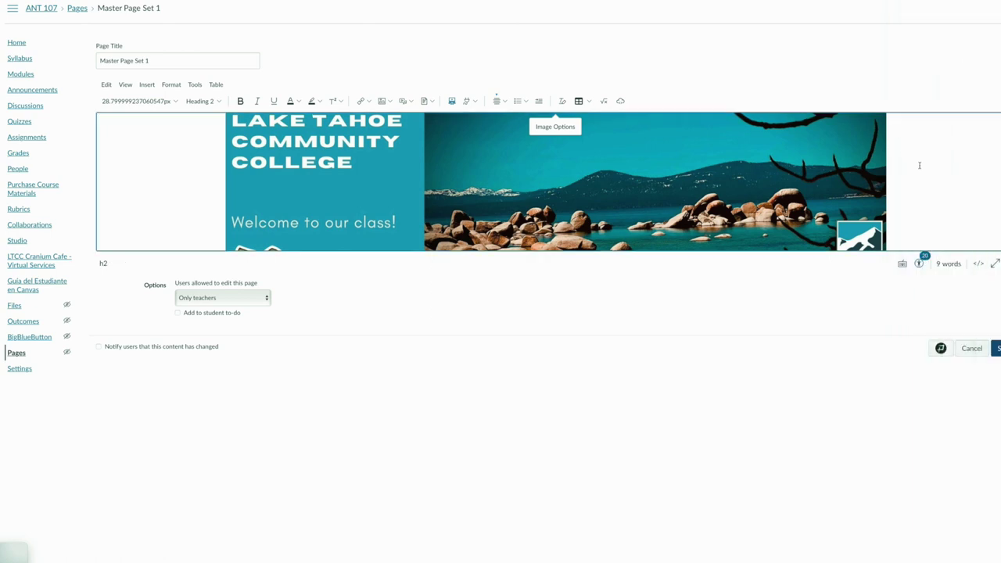
pyautogui.scroll(-3, 919, 165)
pyautogui.scroll(-5, 918, 165)
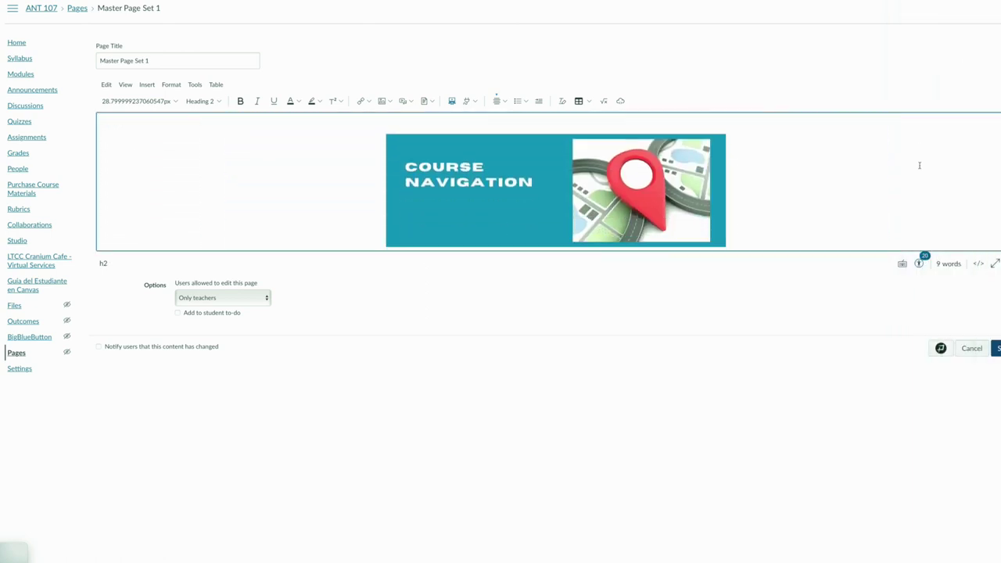
pyautogui.scroll(2, 919, 164)
pyautogui.scroll(-2, 918, 164)
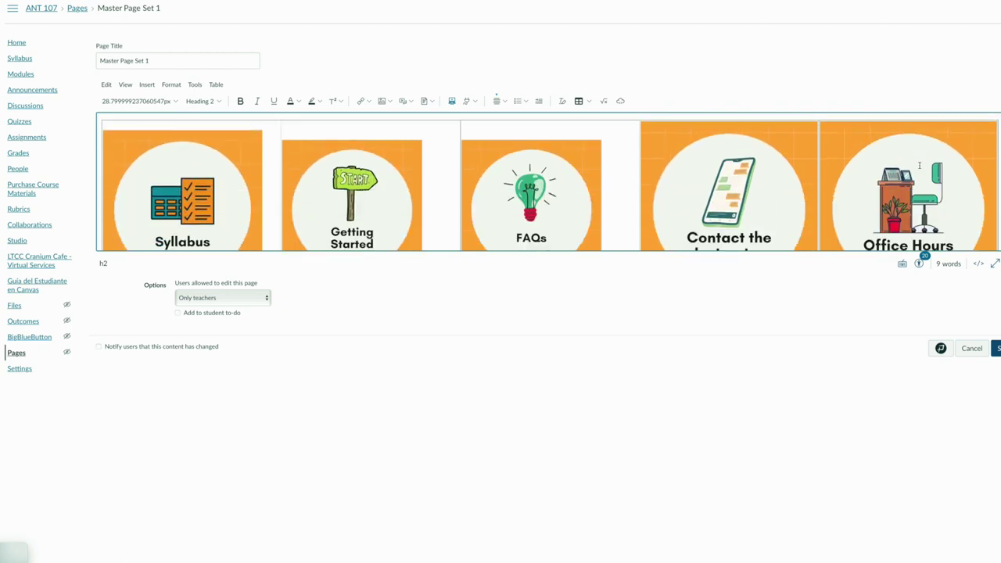
pyautogui.scroll(2, 919, 164)
pyautogui.scroll(-1, 862, 187)
pyautogui.scroll(-3, 862, 187)
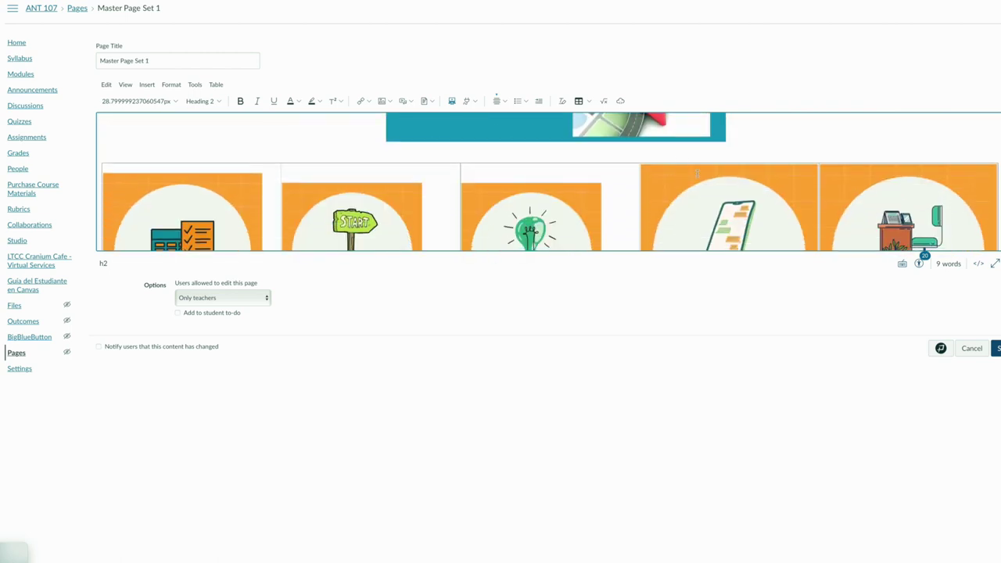
pyautogui.scroll(2, 767, 234)
pyautogui.scroll(-2, 701, 244)
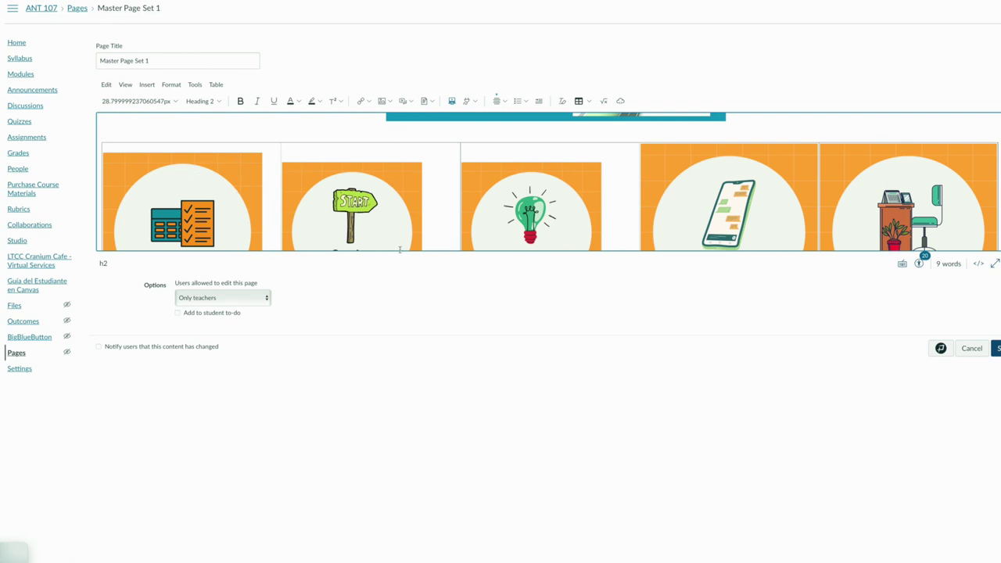
pyautogui.scroll(-1, 352, 228)
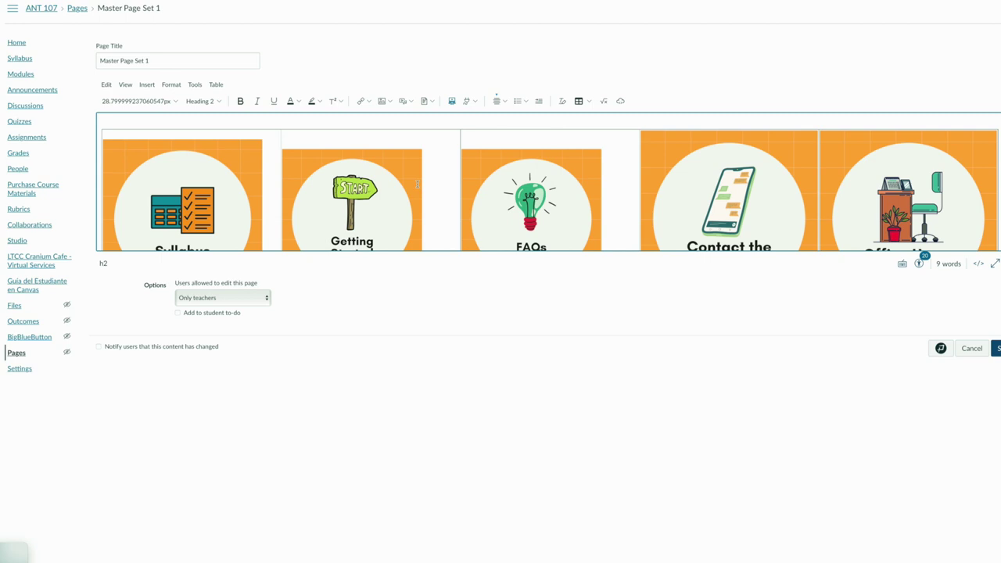
pyautogui.scroll(-1, 407, 199)
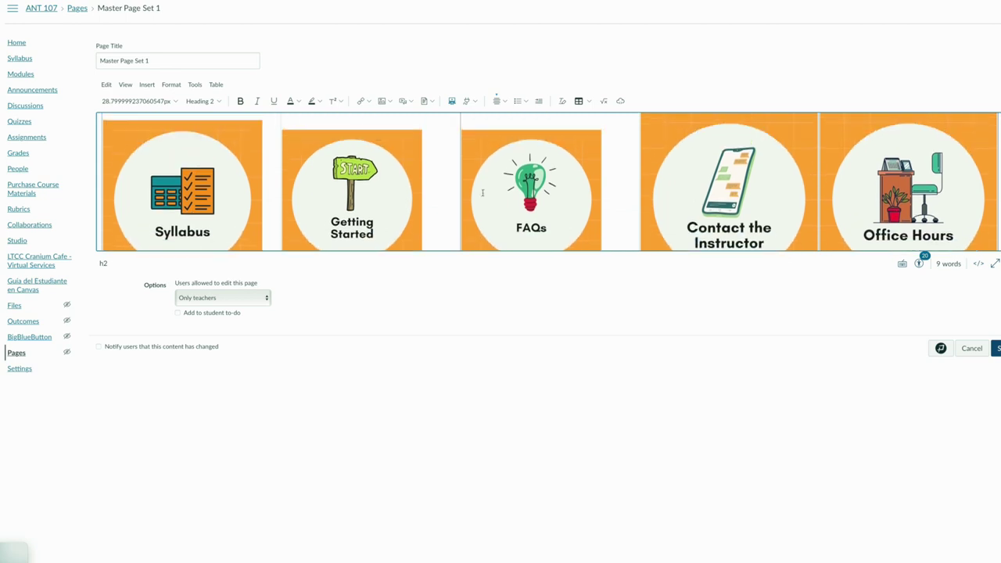
# - Paste a copy of the Getting Started tile image below the orange navigation tile table
pyautogui.click(352, 188)
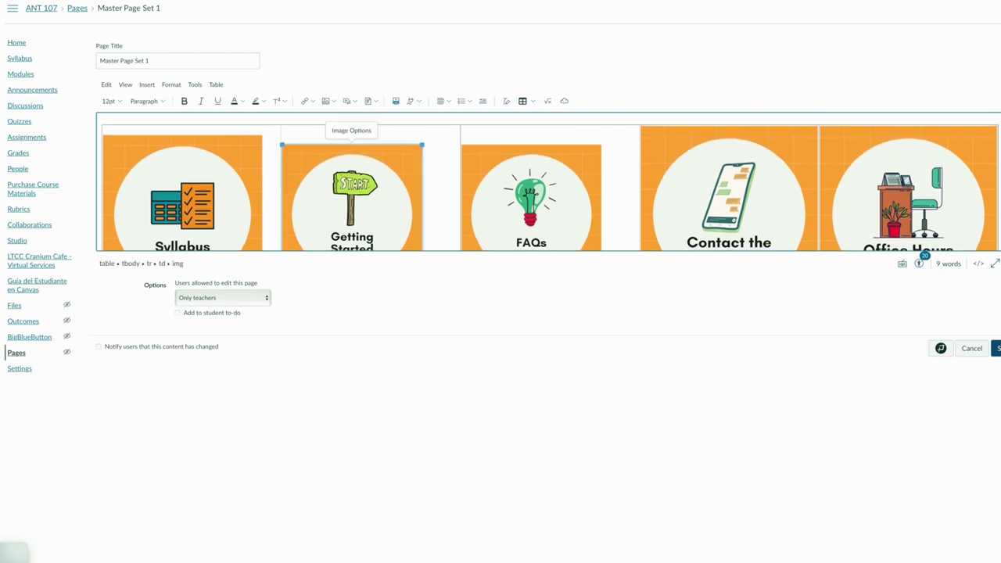
pyautogui.scroll(-15, 422, 183)
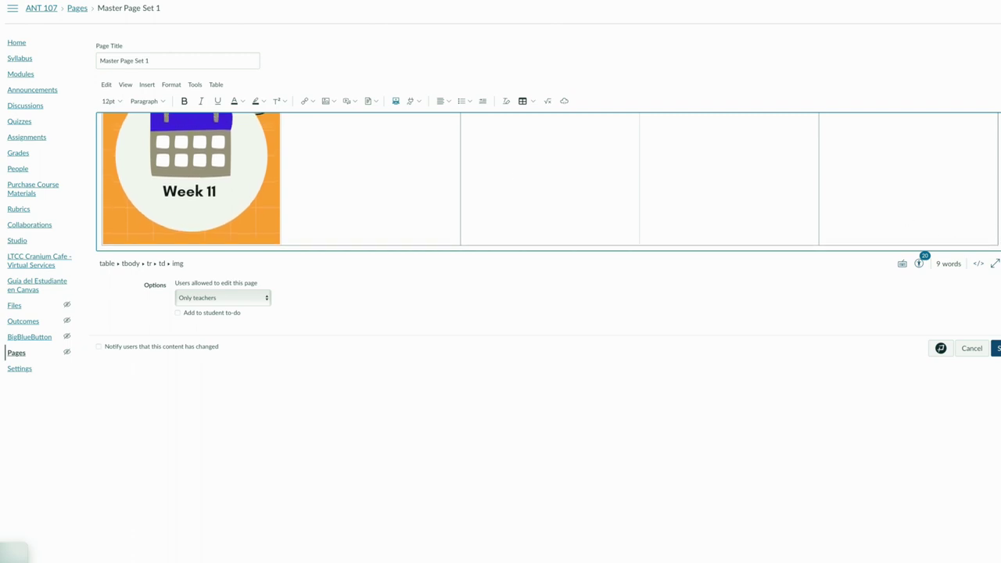
pyautogui.scroll(-2, 942, 237)
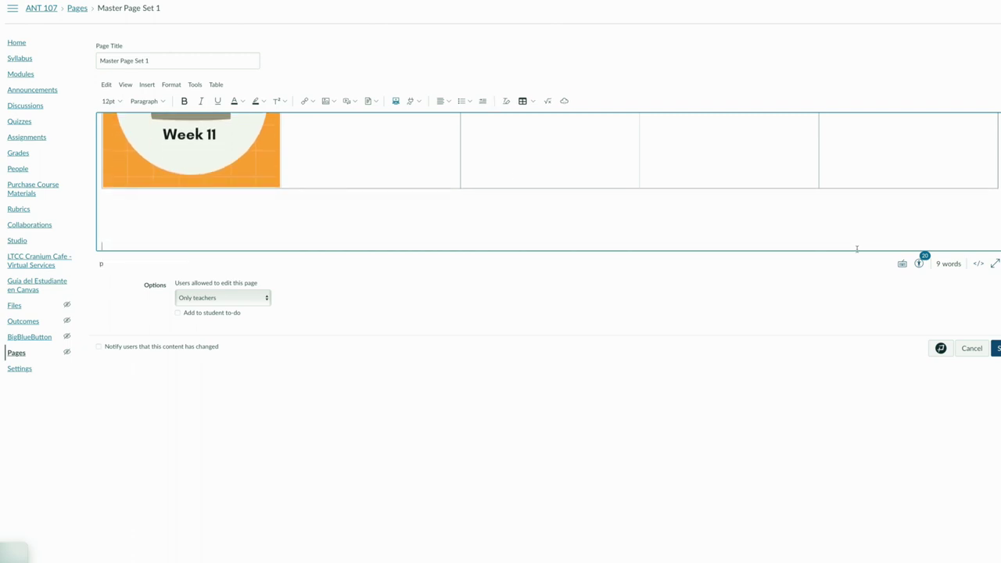
pyautogui.scroll(-3, 312, 233)
pyautogui.scroll(5, 313, 231)
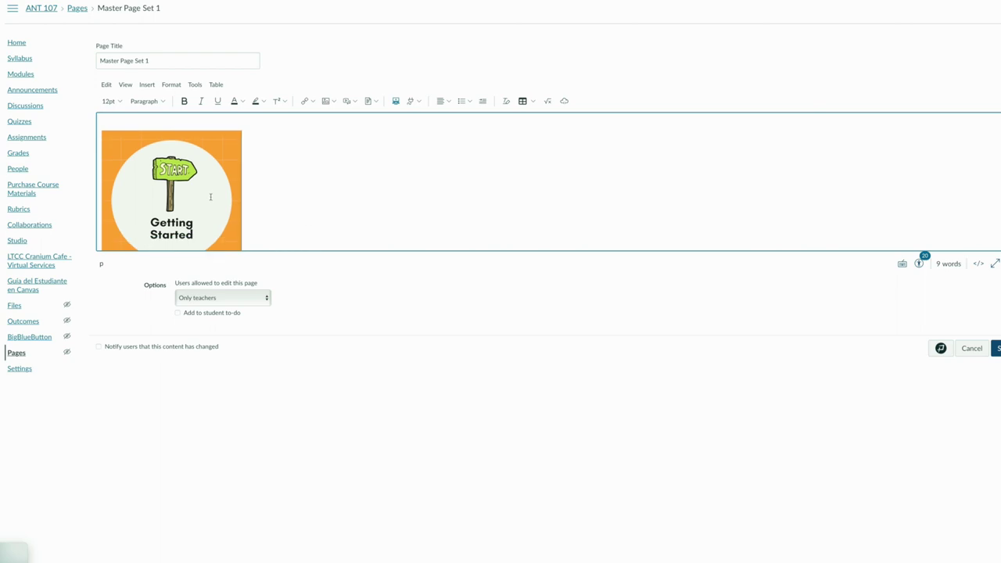
pyautogui.hotkey('ctrl', 'v')
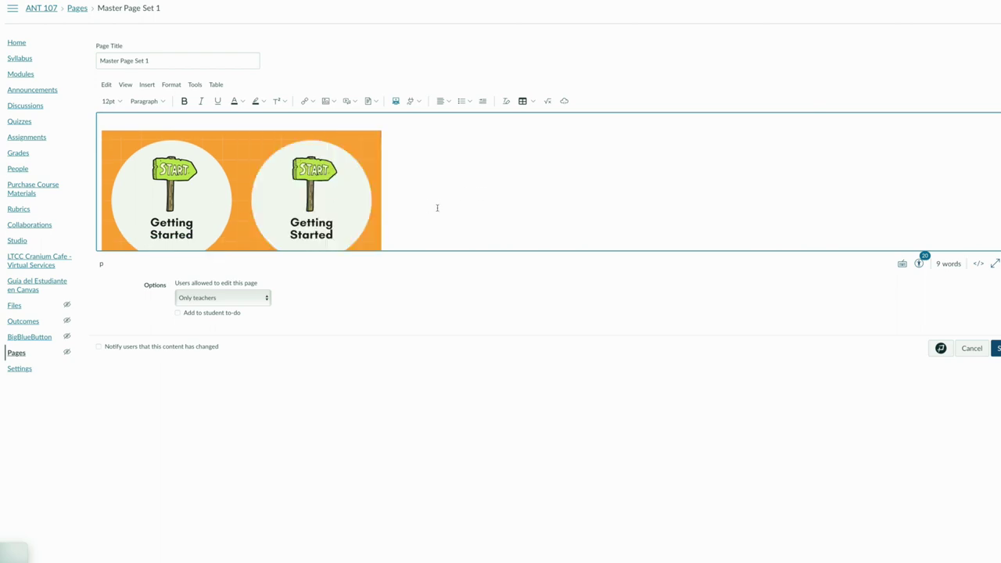
pyautogui.scroll(1, 435, 205)
pyautogui.scroll(-2, 333, 200)
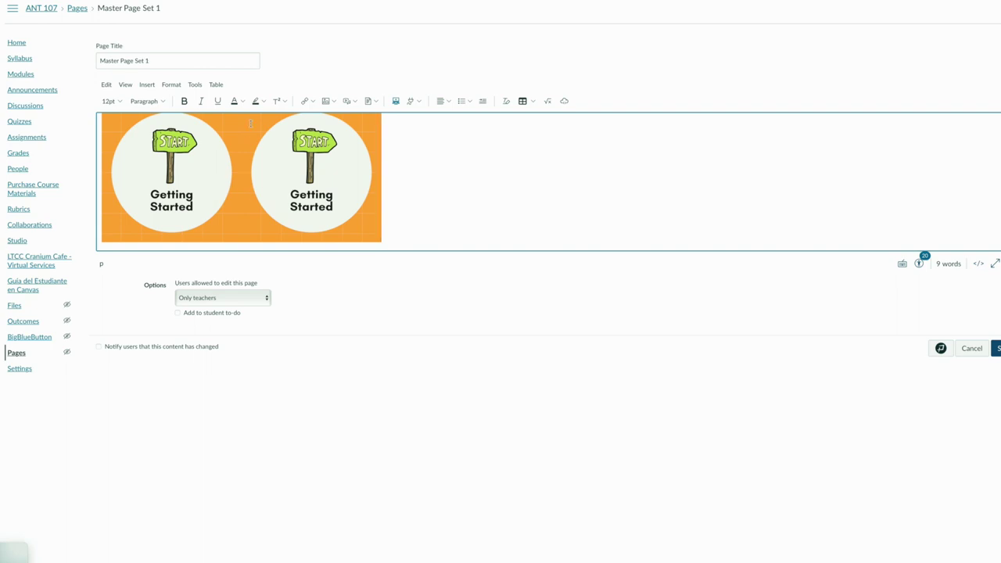
pyautogui.scroll(1, 340, 208)
# - Delete the extra Getting Started copy that was pasted
pyautogui.click(338, 206)
pyautogui.press('Delete')
pyautogui.scroll(10, 426, 186)
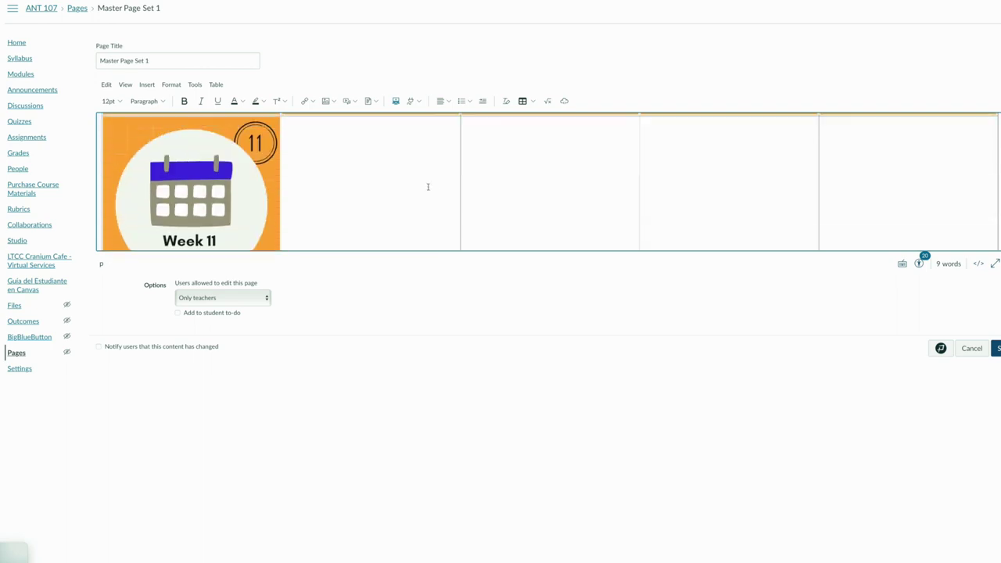
pyautogui.scroll(3, 428, 186)
pyautogui.scroll(-5, 428, 186)
pyautogui.scroll(1, 428, 186)
pyautogui.scroll(3, 427, 186)
pyautogui.scroll(-2, 429, 187)
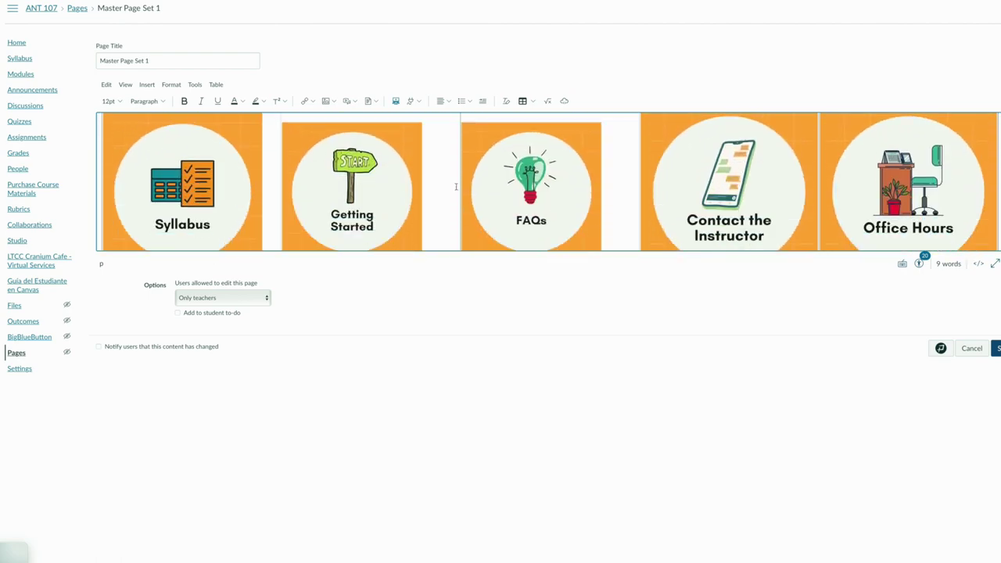
# - Select the Contact the Instructor tile and review the tile grid below it
pyautogui.click(704, 185)
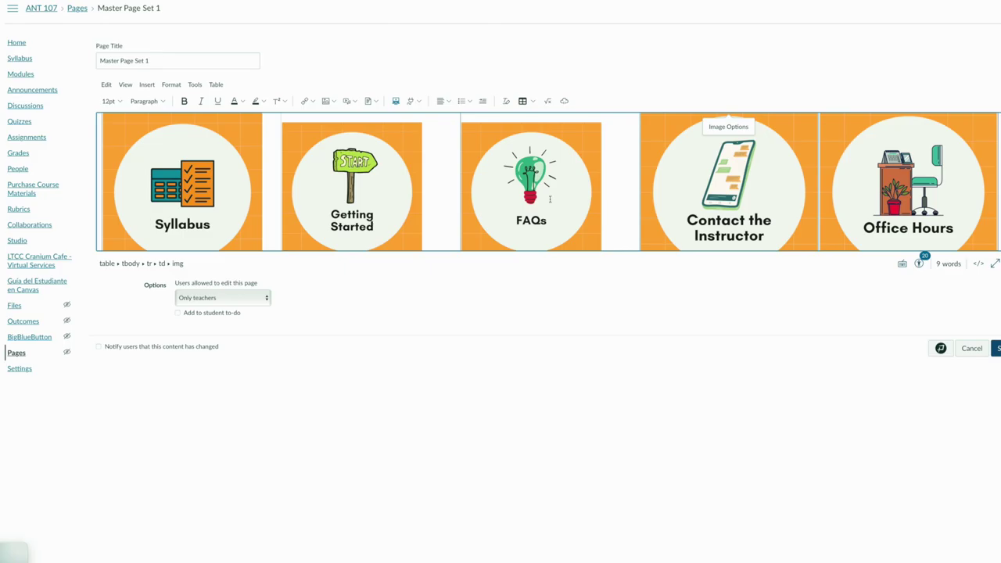
pyautogui.scroll(-5, 549, 200)
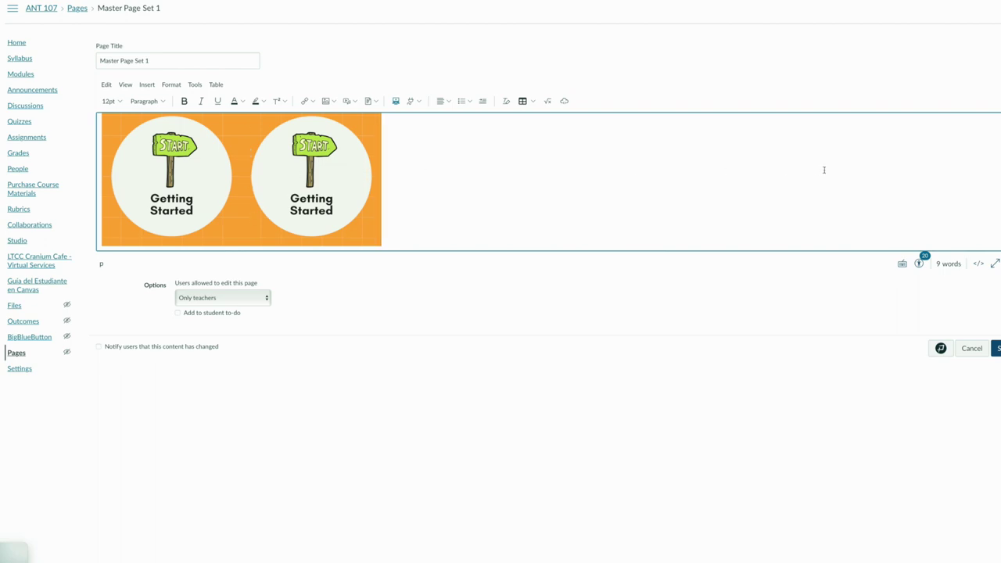
pyautogui.scroll(-1, 670, 219)
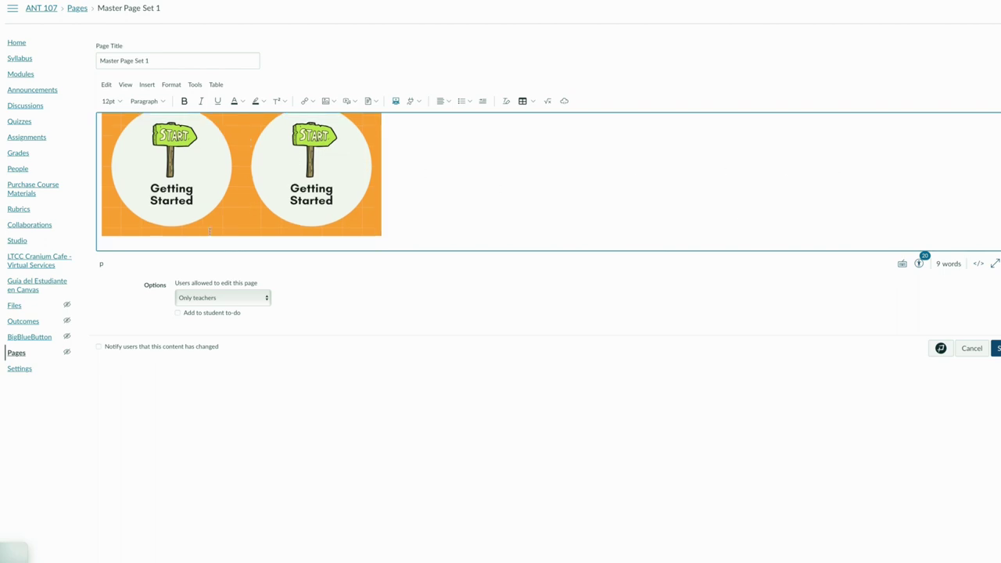
pyautogui.scroll(3, 517, 203)
pyautogui.scroll(-3, 516, 201)
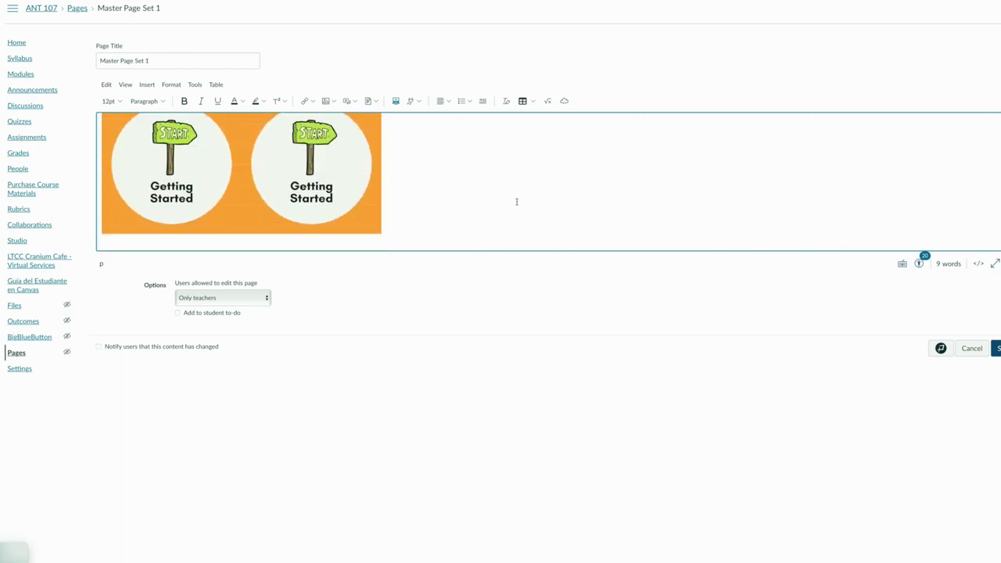
pyautogui.scroll(3, 516, 201)
pyautogui.scroll(-2, 516, 202)
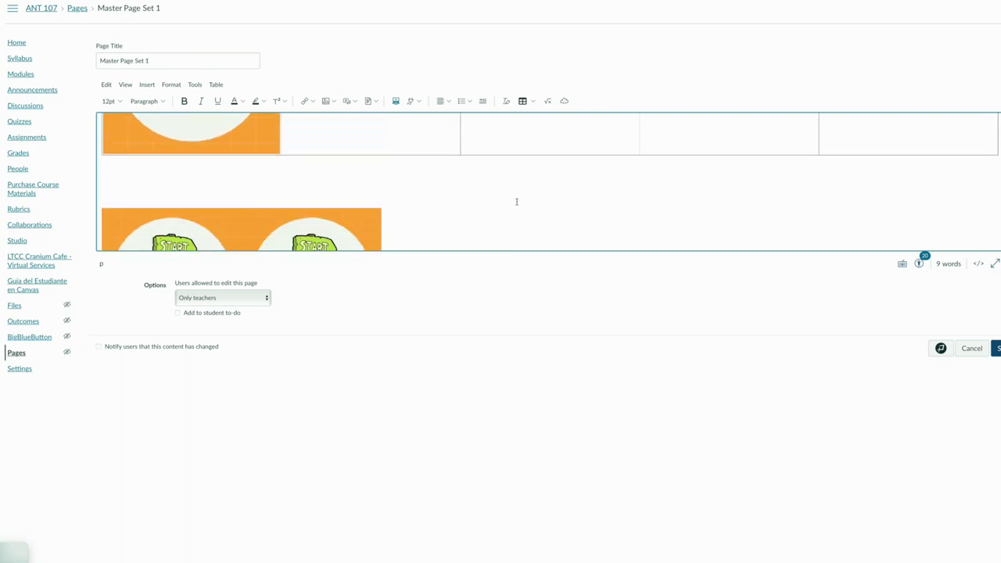
pyautogui.scroll(-1, 516, 202)
pyautogui.scroll(10, 516, 202)
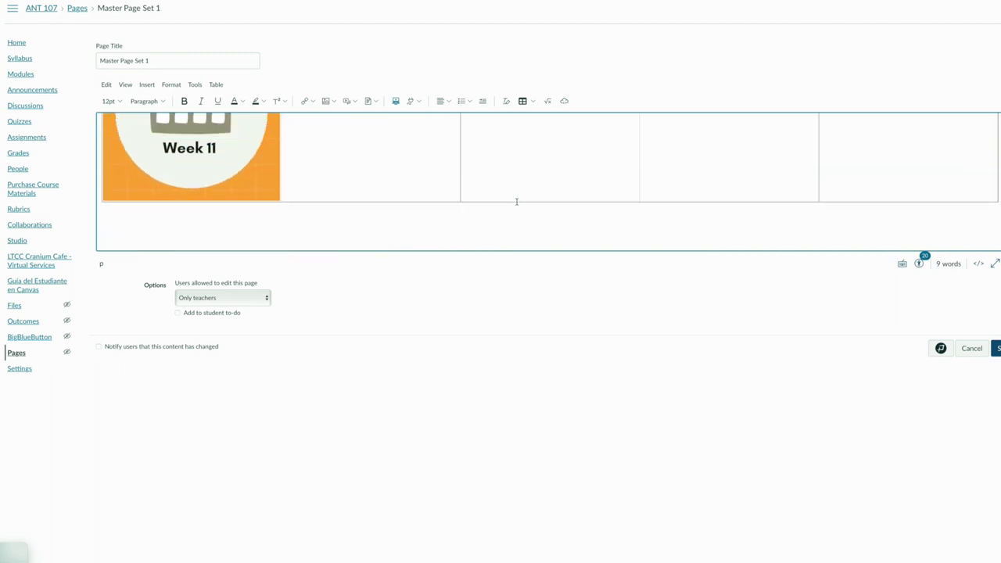
pyautogui.scroll(10, 516, 202)
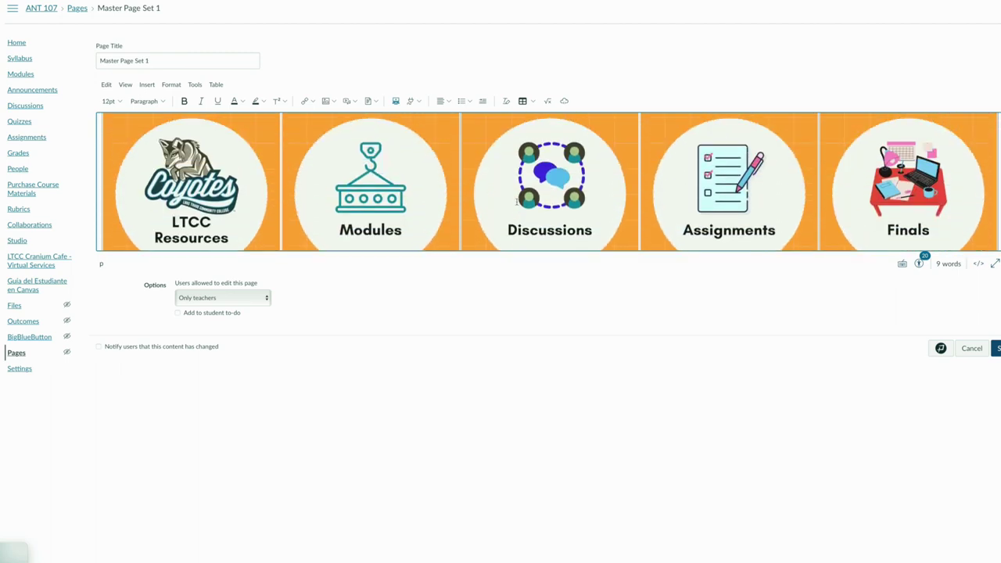
pyautogui.scroll(-2, 516, 202)
pyautogui.scroll(-8, 516, 202)
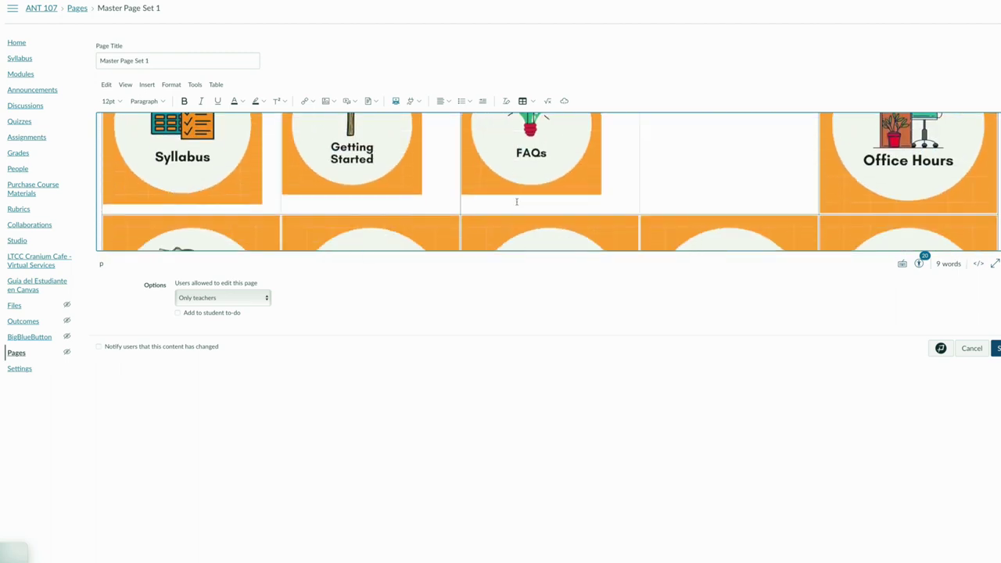
pyautogui.scroll(-1, 515, 202)
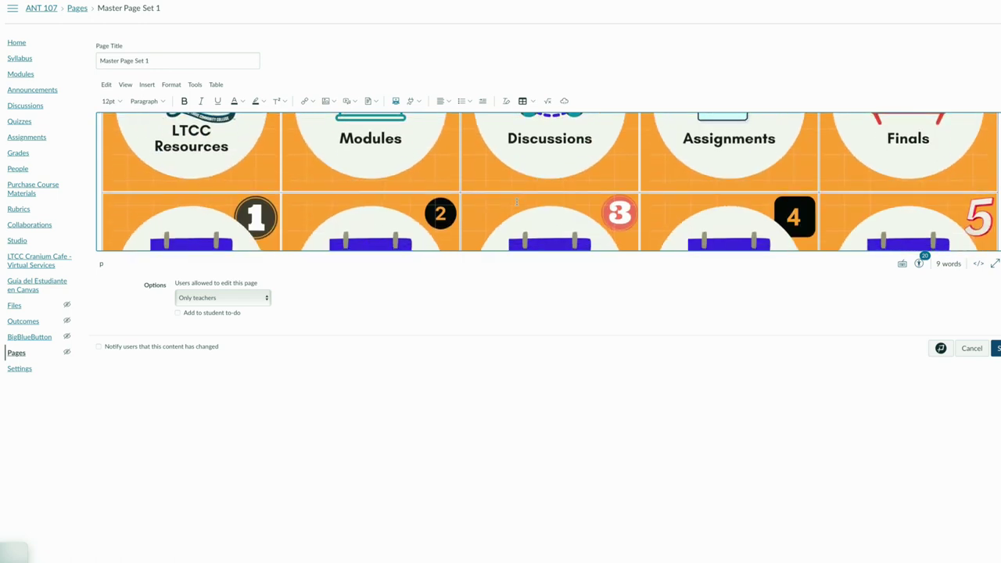
# - Delete the duplicate Getting Started tile below the table
pyautogui.scroll(-6, 516, 201)
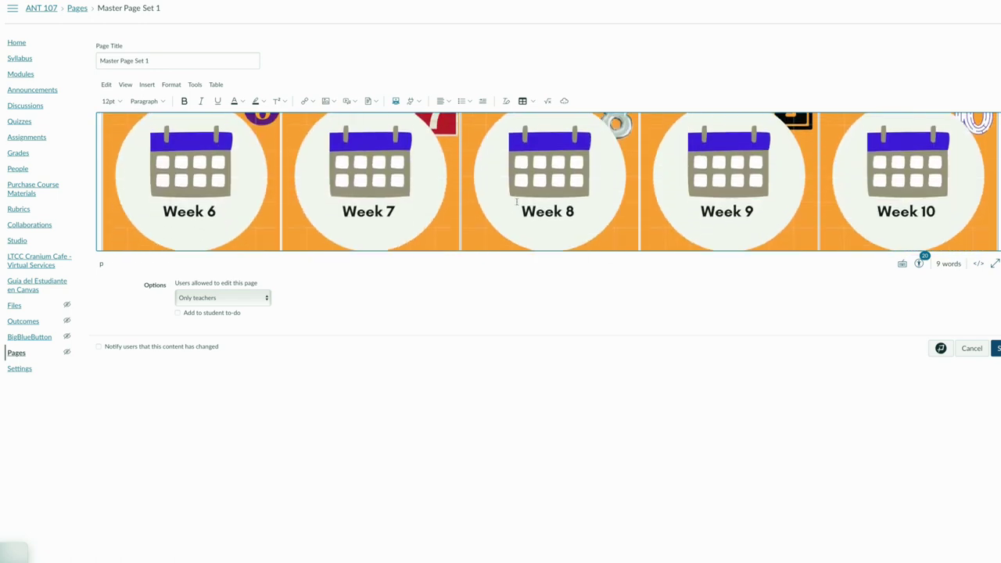
pyautogui.scroll(15, 516, 201)
pyautogui.scroll(-1, 516, 202)
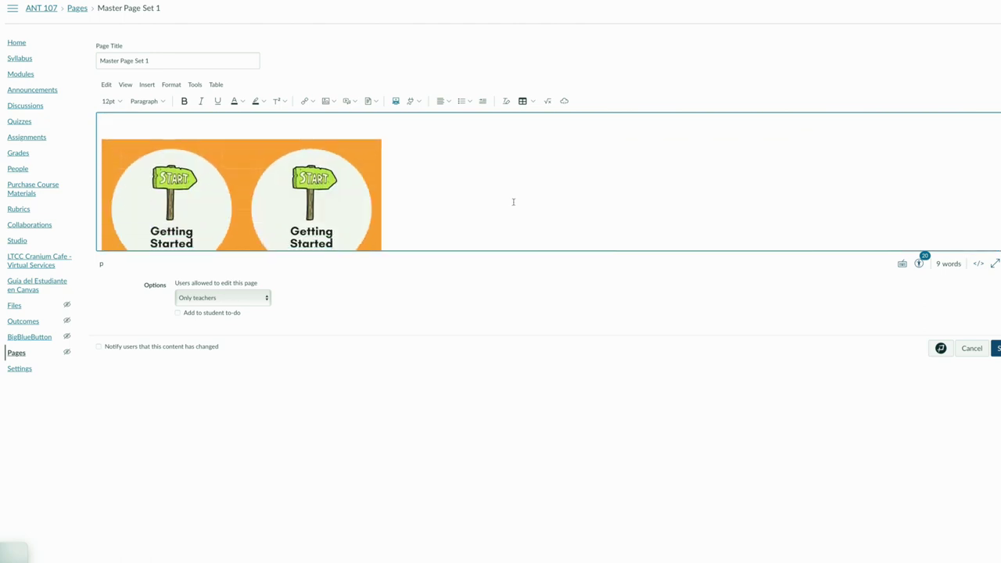
pyautogui.click(335, 192)
pyautogui.press('Delete')
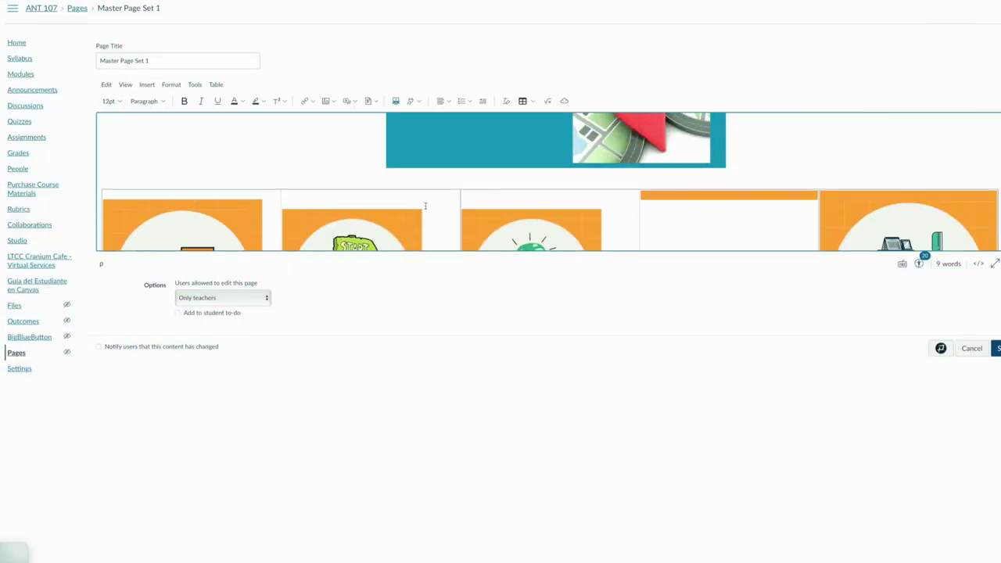
pyautogui.scroll(-1, 465, 201)
pyautogui.scroll(5, 465, 202)
pyautogui.scroll(-6, 466, 202)
# - Check the Syllabus image's alt text in its image options, then save the page
pyautogui.click(195, 182)
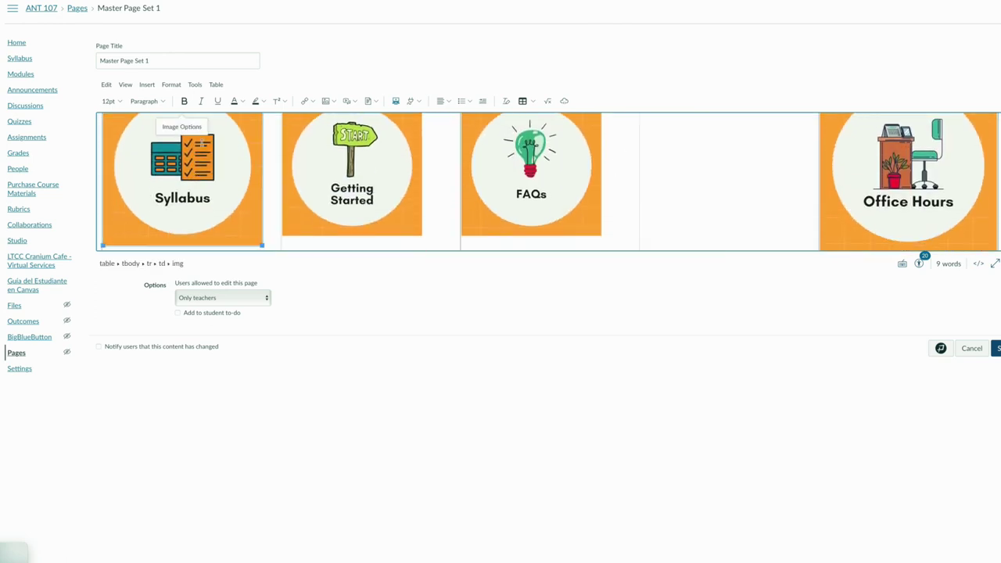
pyautogui.click(188, 127)
pyautogui.click(939, 59)
pyautogui.doubleClick(939, 58)
pyautogui.press('Escape')
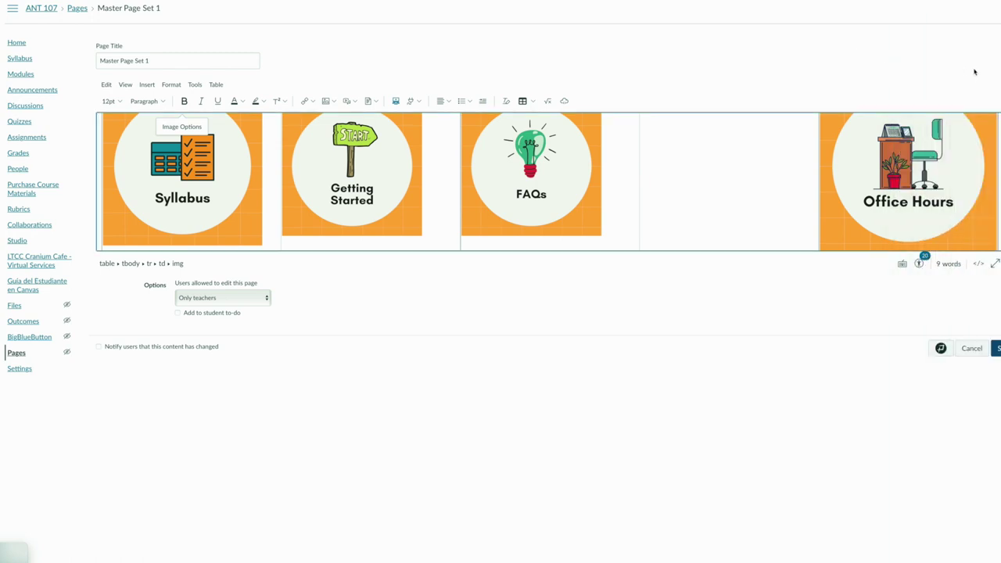
pyautogui.click(188, 128)
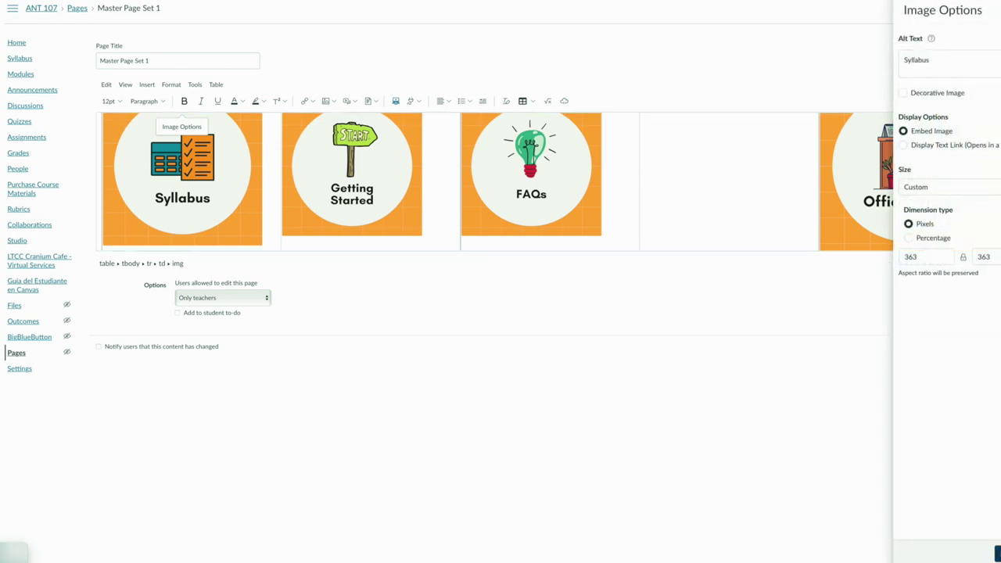
pyautogui.press('Escape')
pyautogui.click(997, 348)
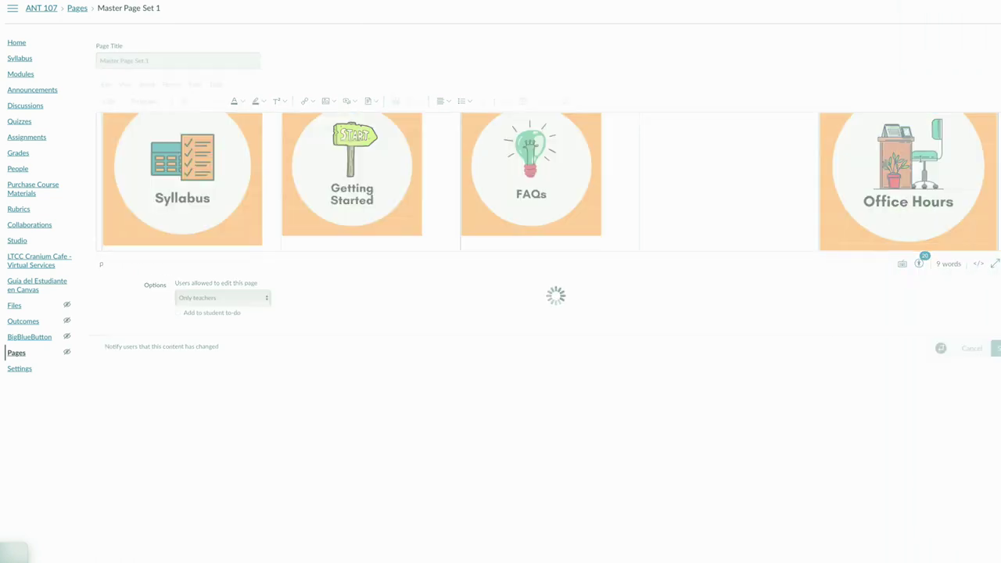
# - Scroll through the published tile table, including the stray Getting Started tile below Week 11
pyautogui.scroll(-6, 704, 272)
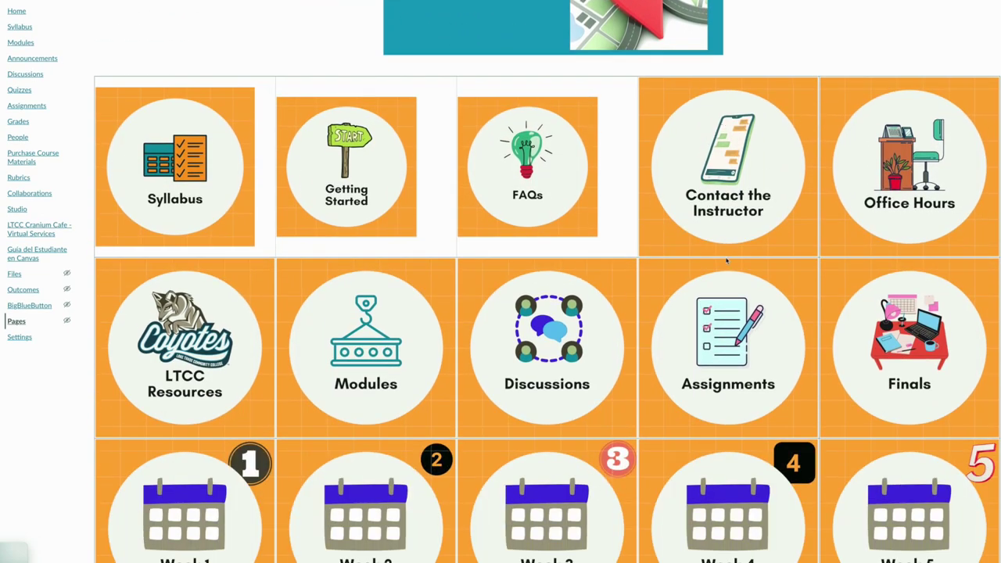
pyautogui.scroll(-4, 447, 297)
pyautogui.scroll(4, 633, 297)
pyautogui.scroll(4, 633, 297)
pyautogui.scroll(-5, 633, 297)
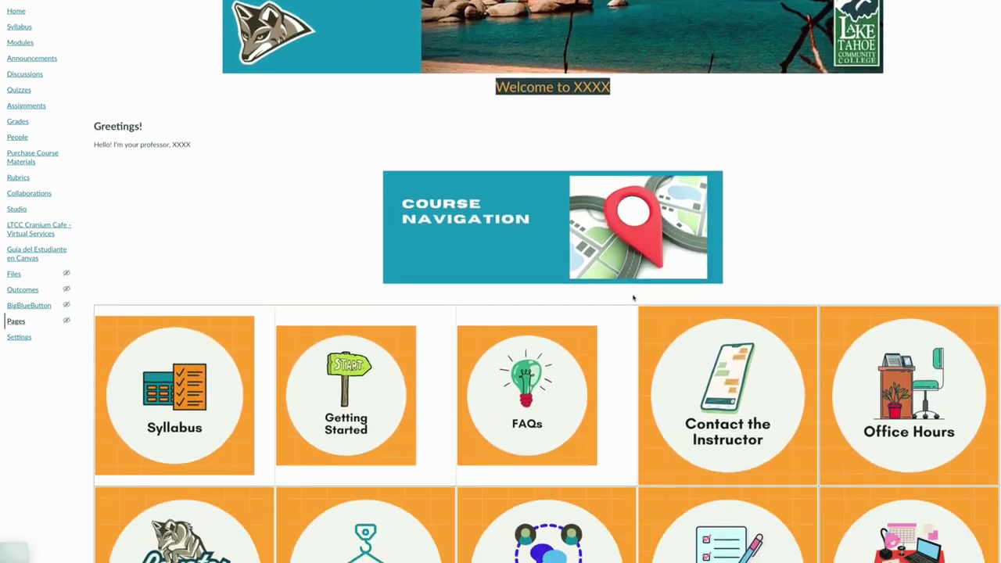
pyautogui.scroll(-4, 633, 297)
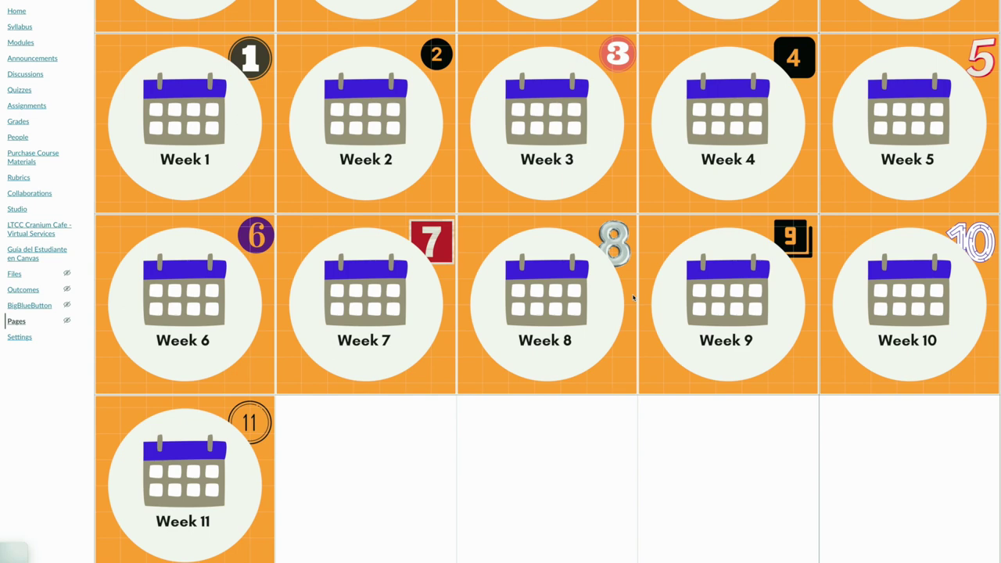
pyautogui.scroll(-3, 654, 329)
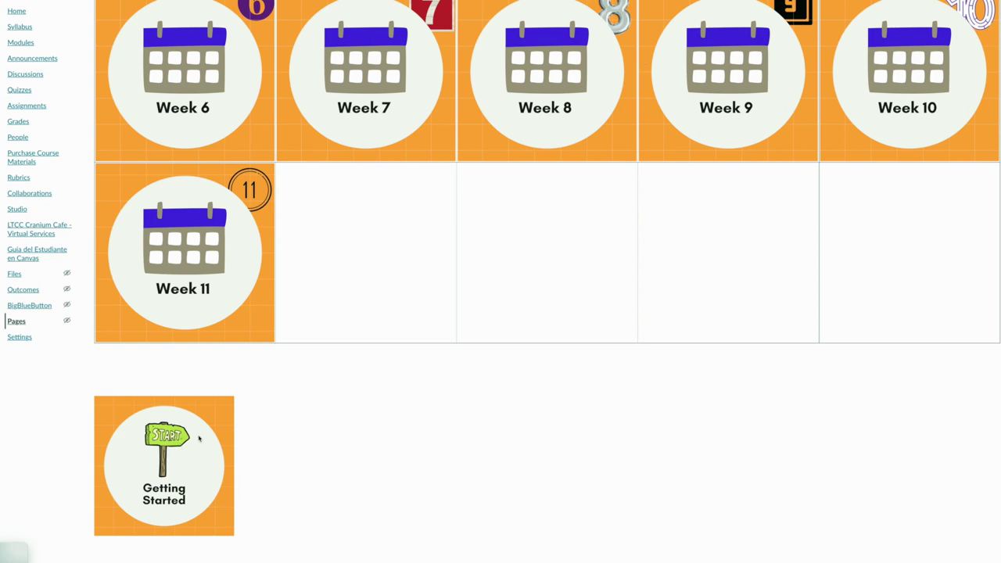
pyautogui.scroll(2, 317, 491)
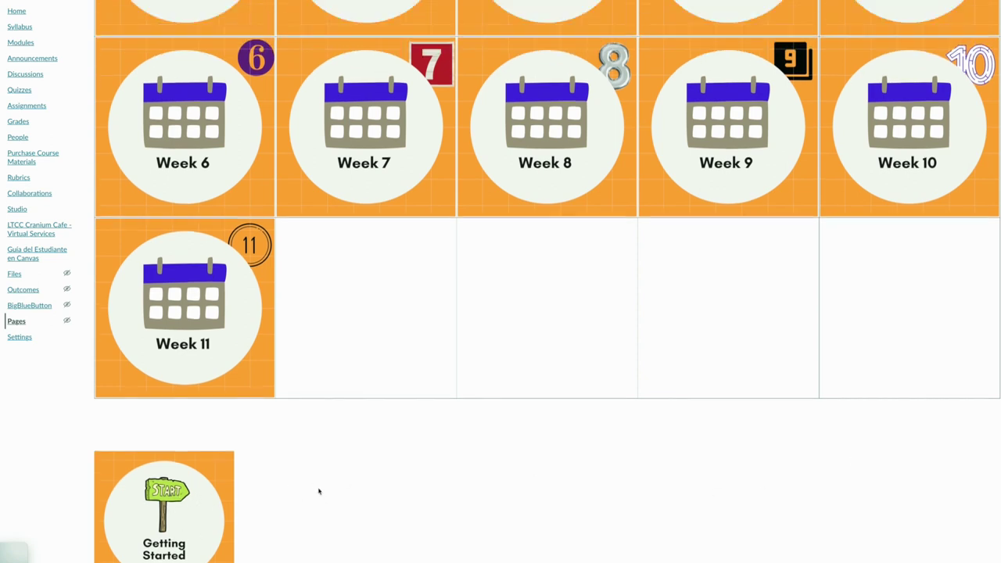
pyautogui.scroll(-2, 318, 491)
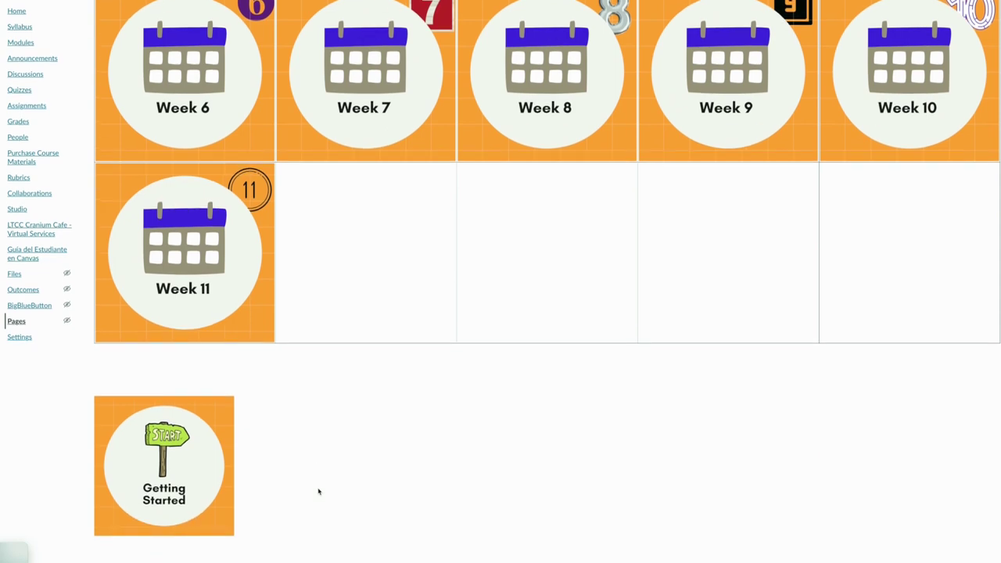
pyautogui.scroll(10, 317, 490)
pyautogui.scroll(-3, 317, 491)
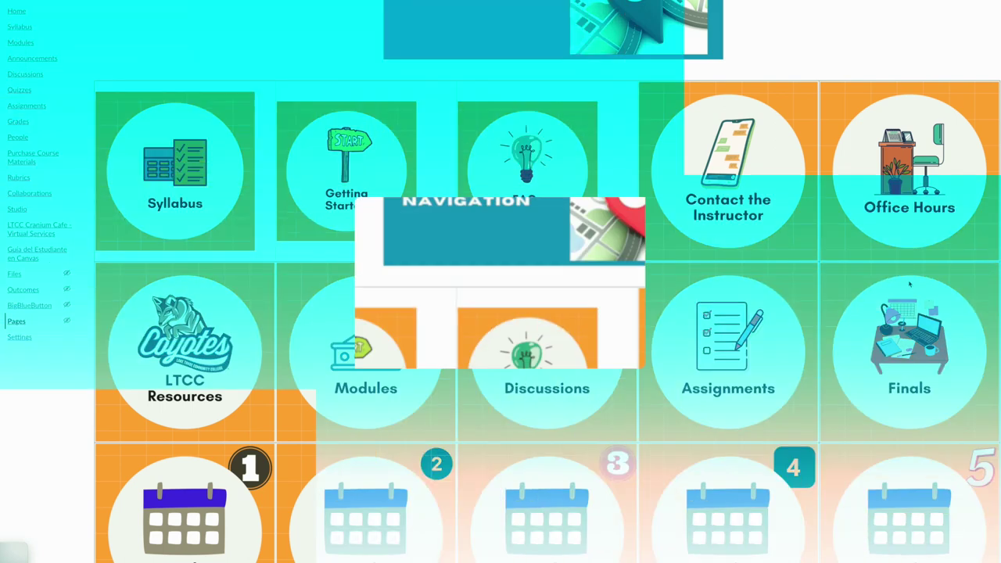
pyautogui.scroll(5, 895, 246)
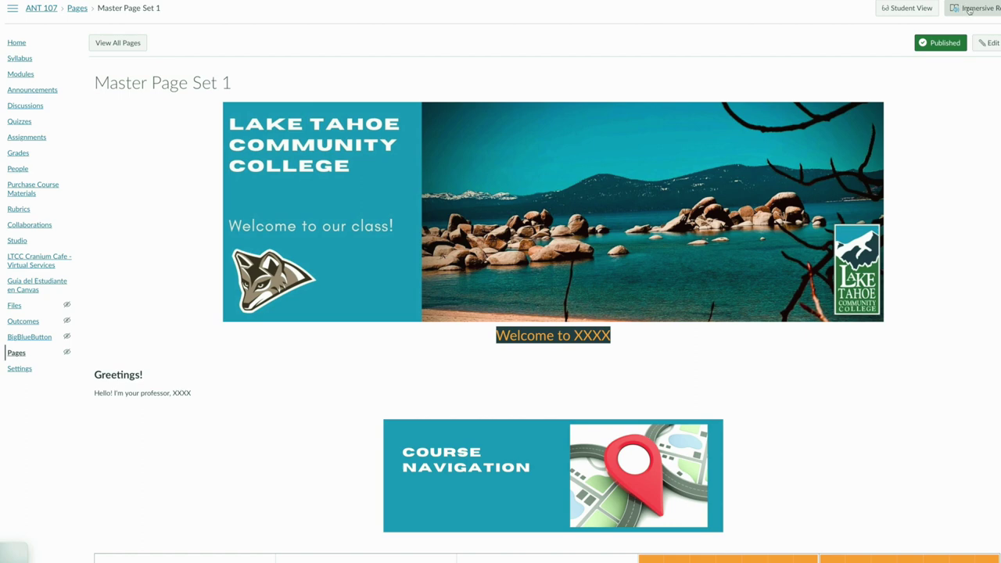
pyautogui.press('XF86AudioRaiseVolume')
pyautogui.scroll(-5, 250, 335)
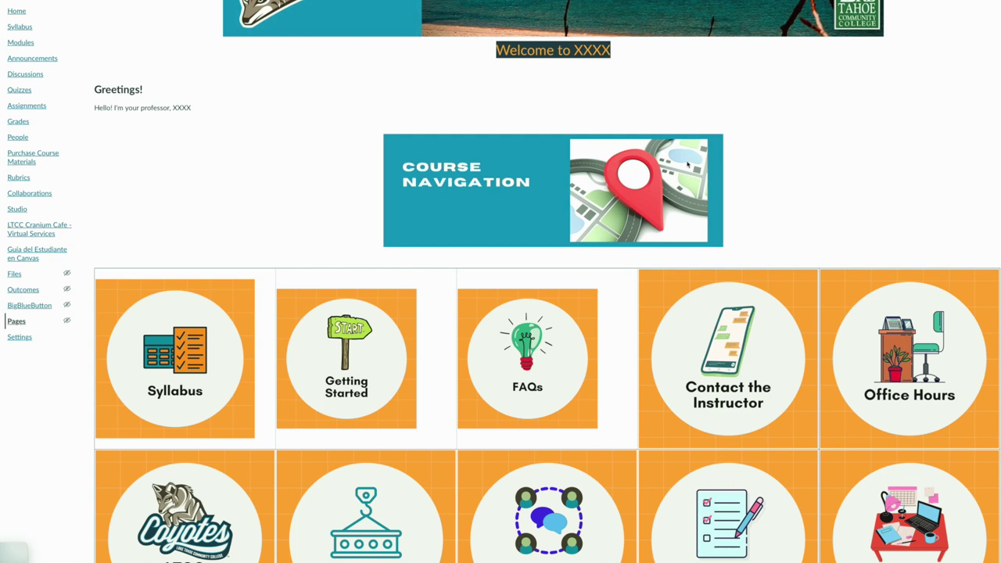
pyautogui.scroll(1, 554, 322)
pyautogui.scroll(3, 552, 320)
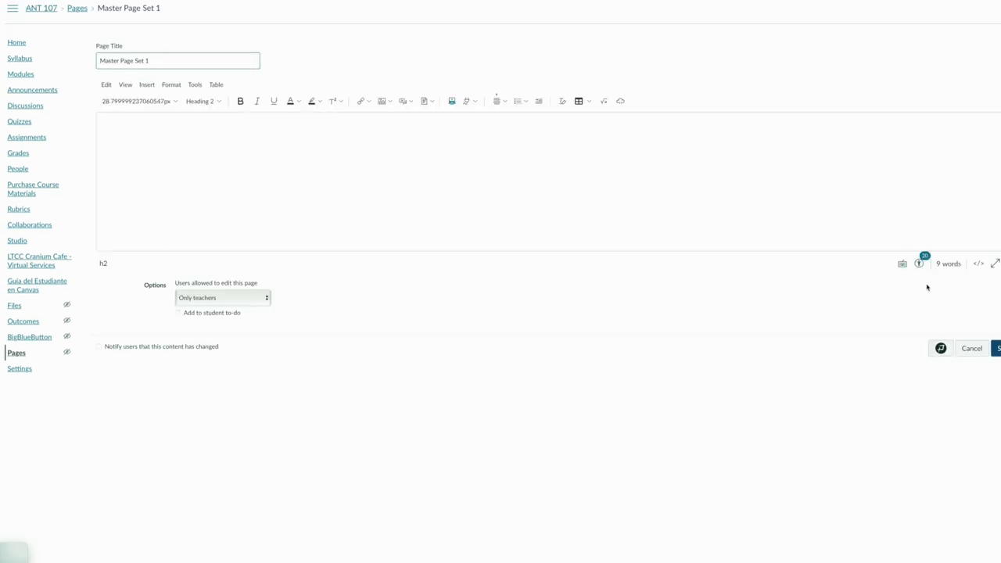
# - Open the raw HTML view and highlight the Syllabus alt text on line 12
pyautogui.click(977, 263)
pyautogui.scroll(-1, 618, 161)
pyautogui.scroll(-4, 614, 179)
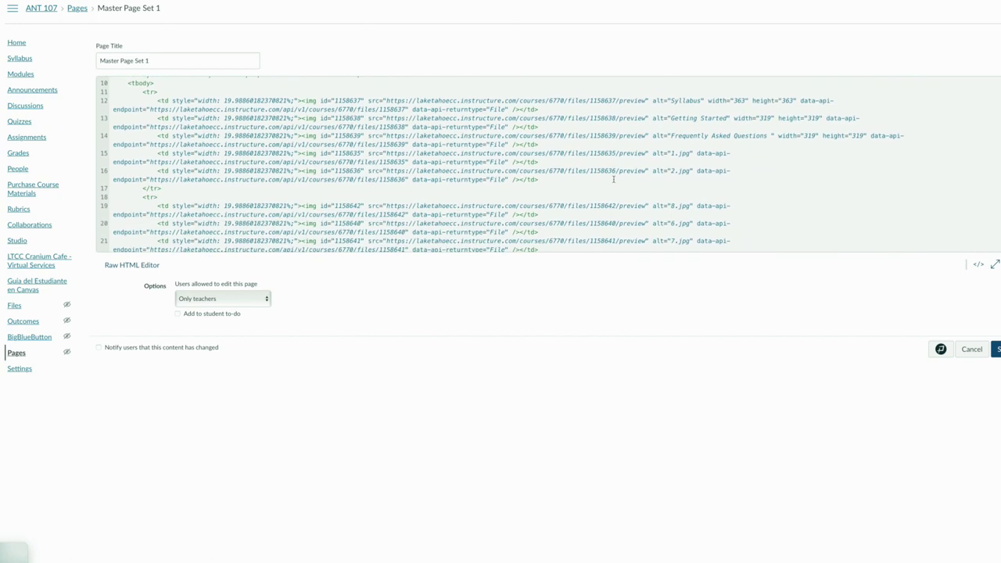
pyautogui.scroll(5, 613, 179)
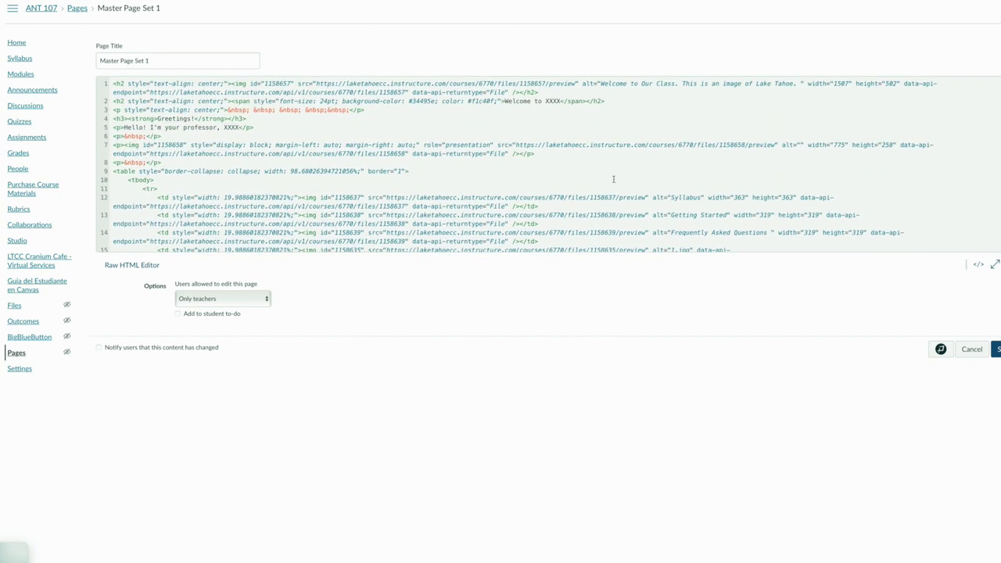
pyautogui.scroll(-2, 614, 179)
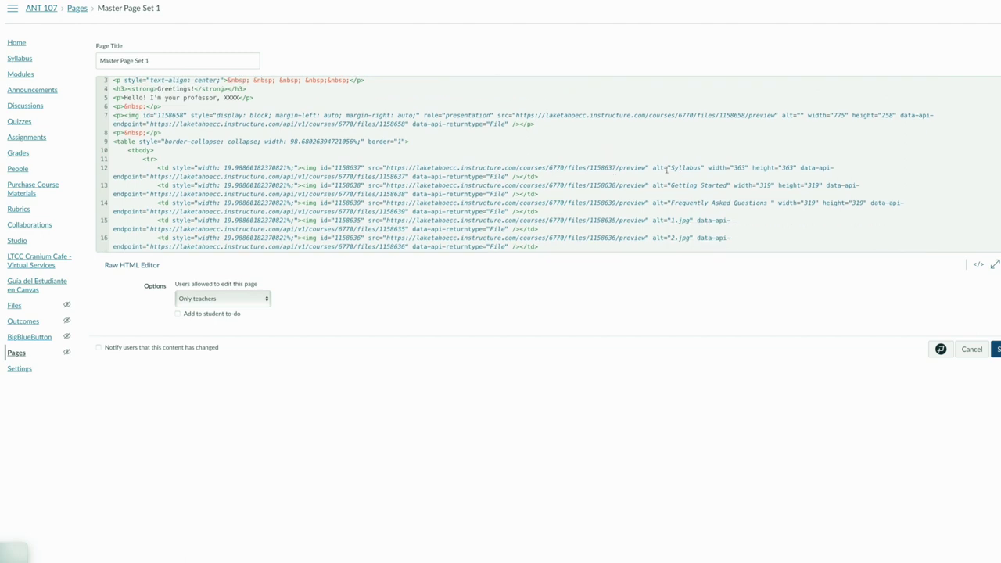
pyautogui.scroll(2, 648, 167)
pyautogui.click(694, 155)
pyautogui.moveTo(650, 198); pyautogui.dragTo(704, 198)
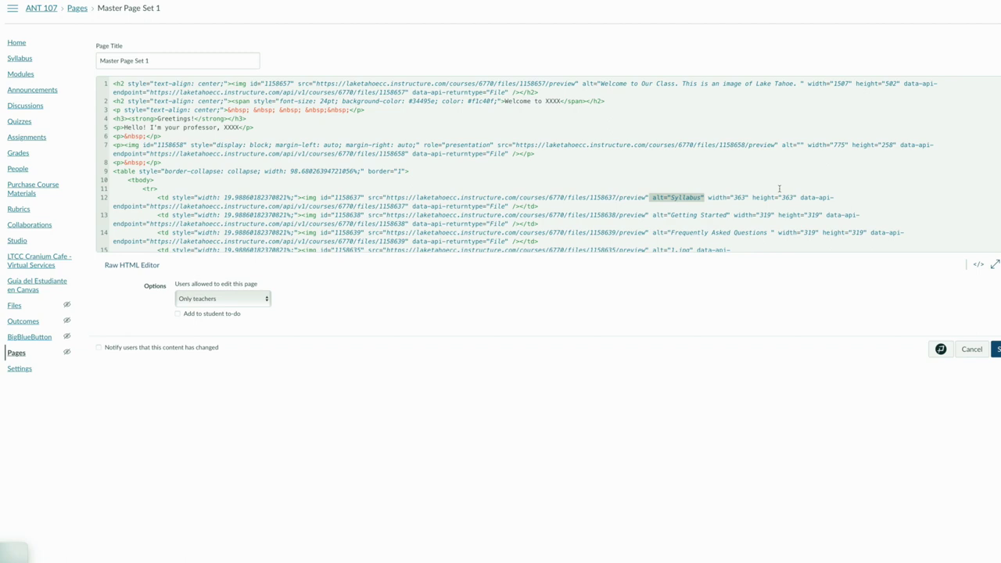
pyautogui.click(629, 174)
# - Select the table's tbody and first row opening tags to inspect them
pyautogui.moveTo(197, 200); pyautogui.dragTo(134, 189)
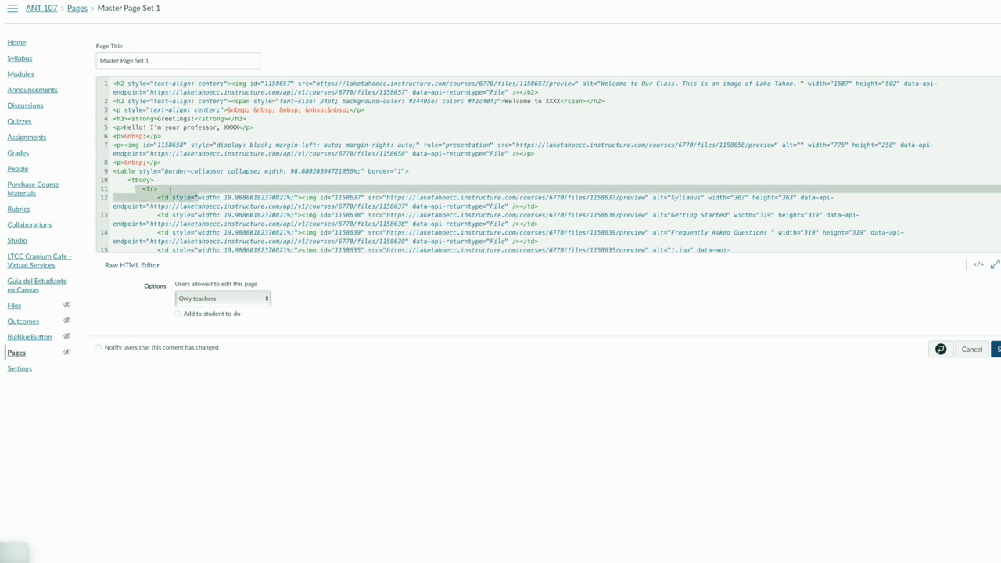
pyautogui.click(901, 208)
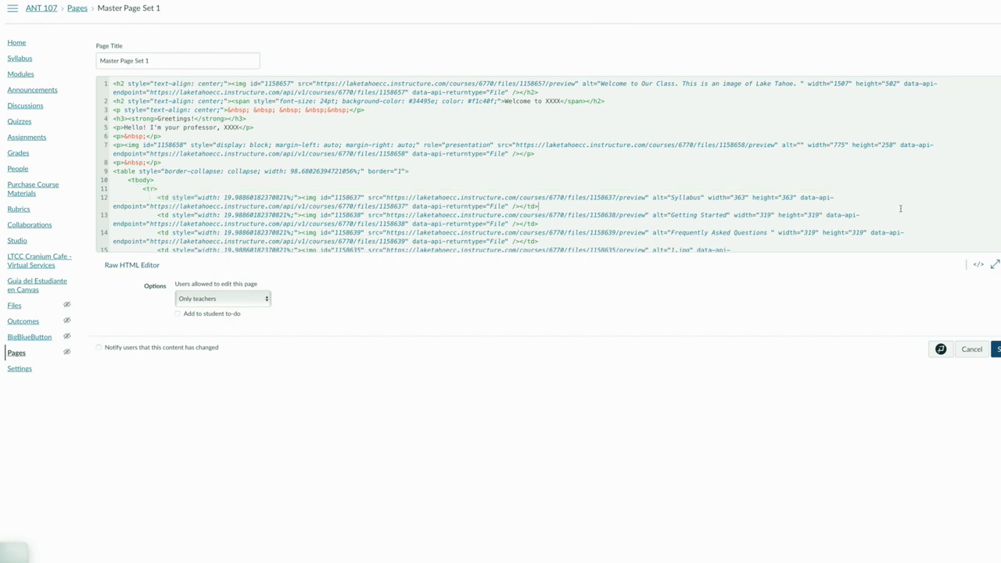
pyautogui.scroll(-1, 892, 210)
pyautogui.scroll(1, 889, 210)
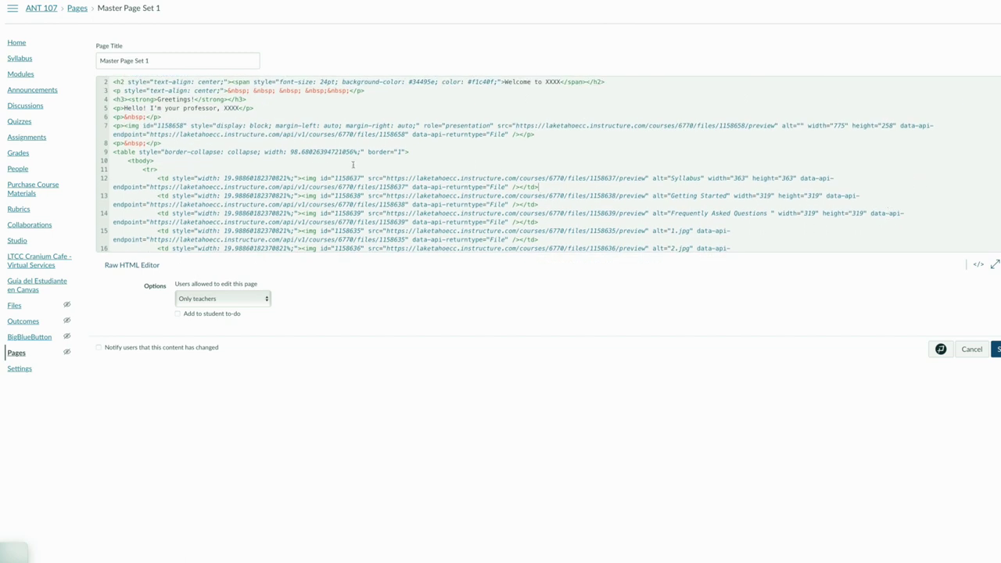
pyautogui.moveTo(174, 178); pyautogui.dragTo(122, 164)
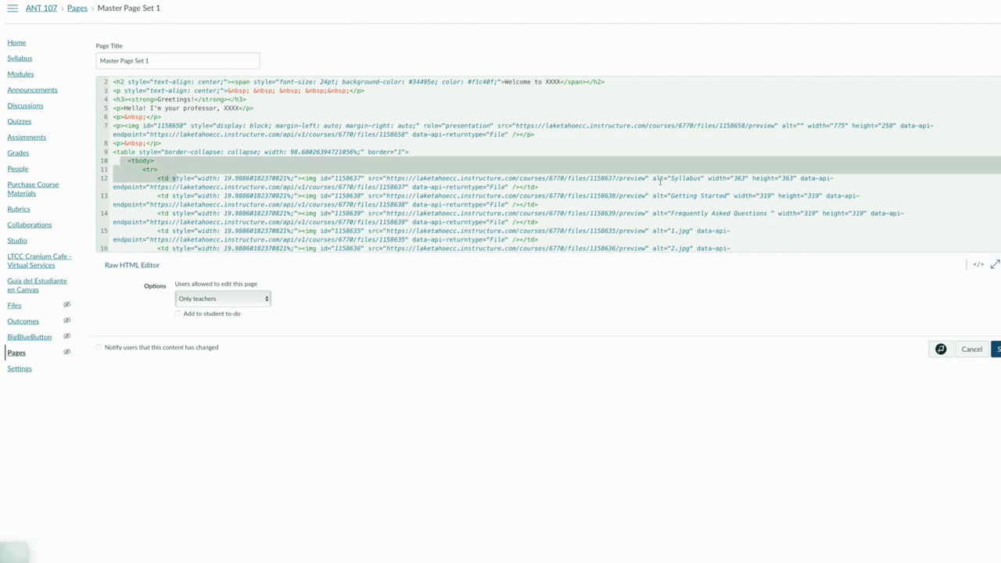
pyautogui.scroll(1, 715, 170)
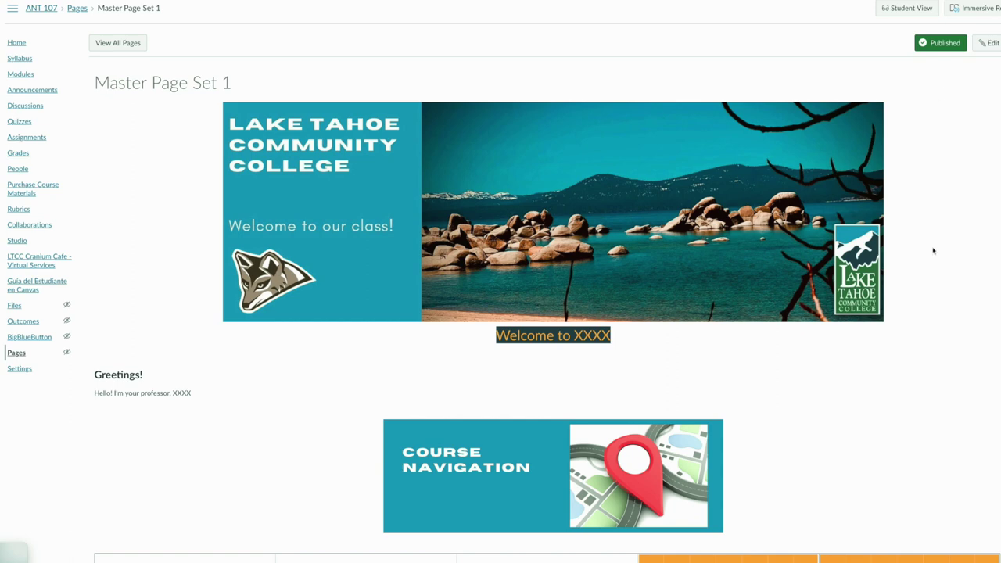
# - View Master Page Set 1 in Immersive Reader and jump to the start of the text
pyautogui.click(968, 9)
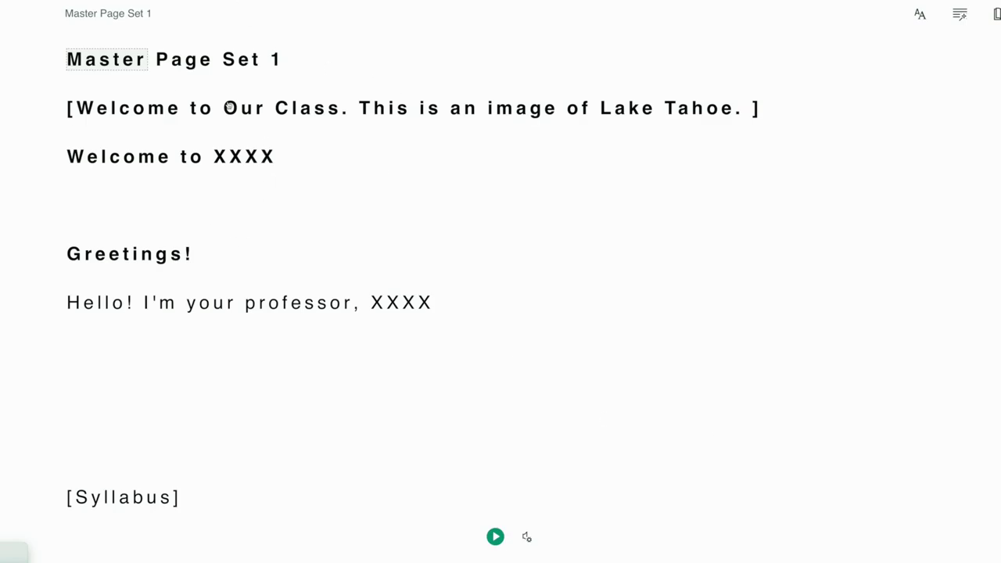
pyautogui.scroll(-5, 337, 172)
pyautogui.scroll(-3, 374, 297)
pyautogui.press('Home')
# - Scroll through the reader's tile alt text and file names, then return to the top
pyautogui.scroll(-1, 312, 284)
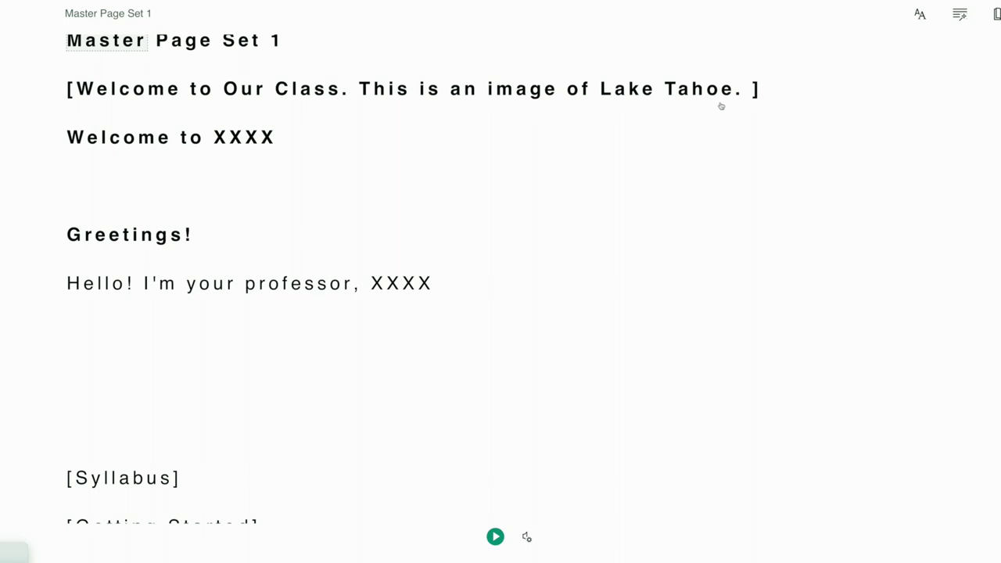
pyautogui.scroll(1, 721, 106)
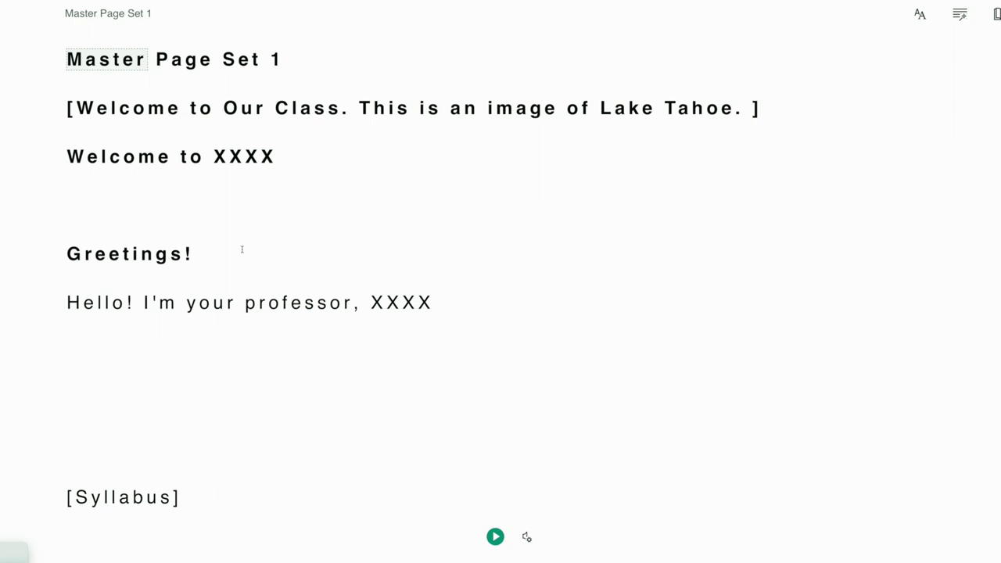
pyautogui.scroll(-2, 242, 248)
pyautogui.scroll(-5, 287, 196)
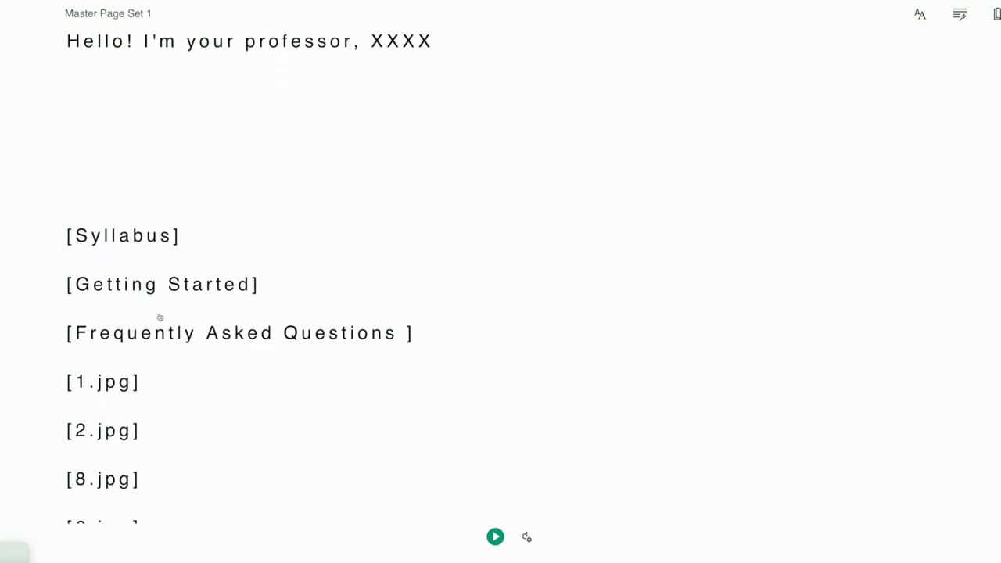
pyautogui.scroll(-3, 181, 321)
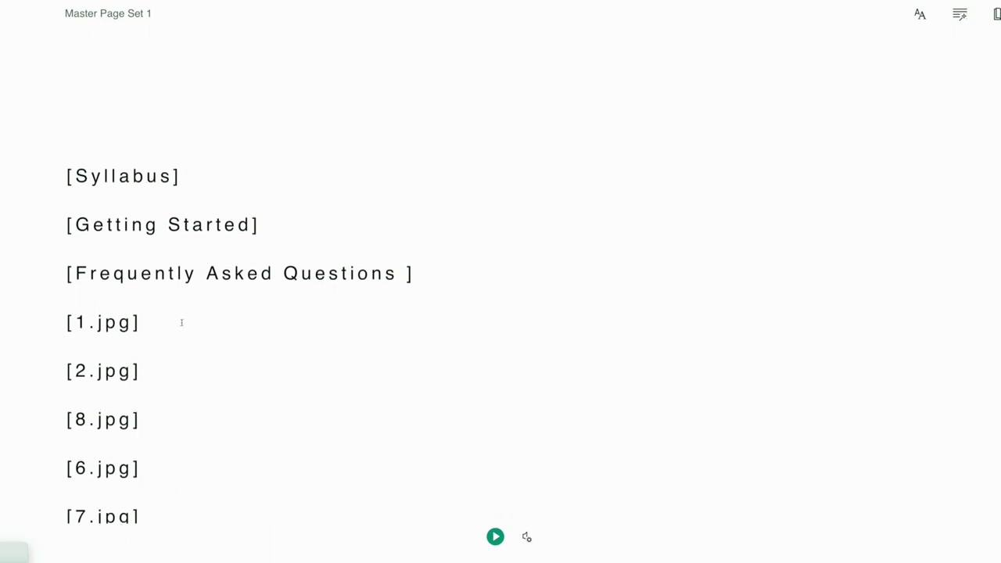
pyautogui.scroll(-5, 97, 391)
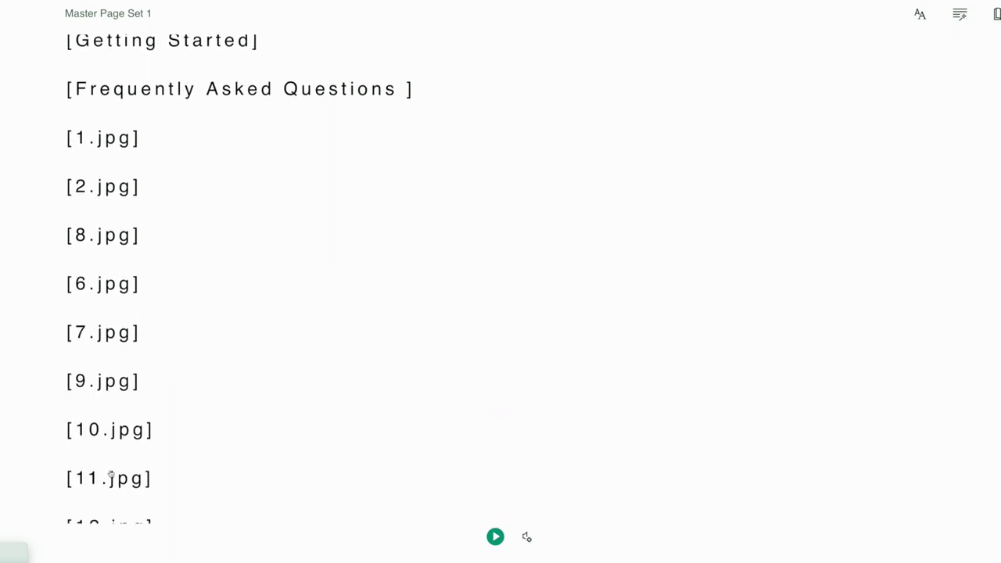
pyautogui.scroll(-9, 109, 369)
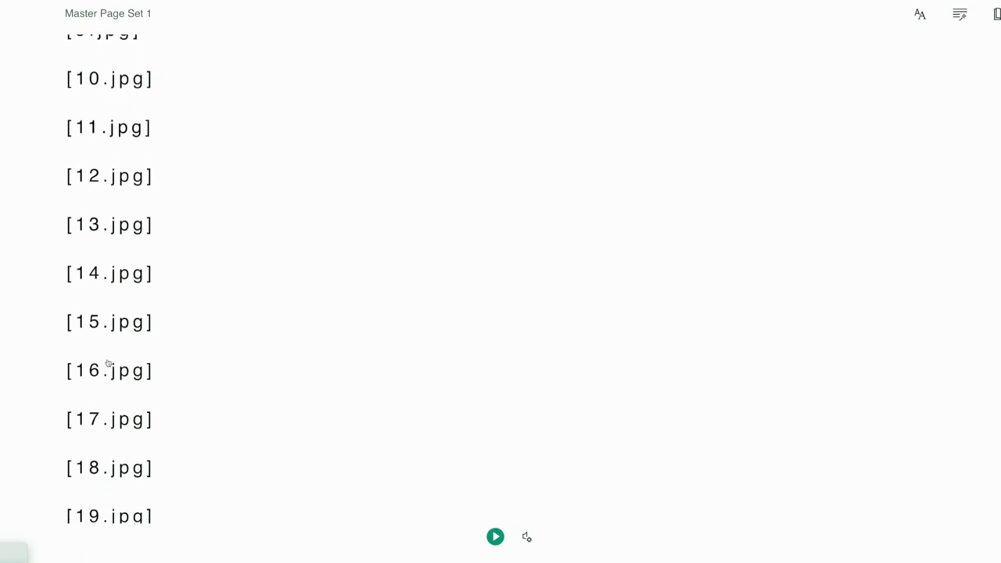
pyautogui.scroll(13, 107, 362)
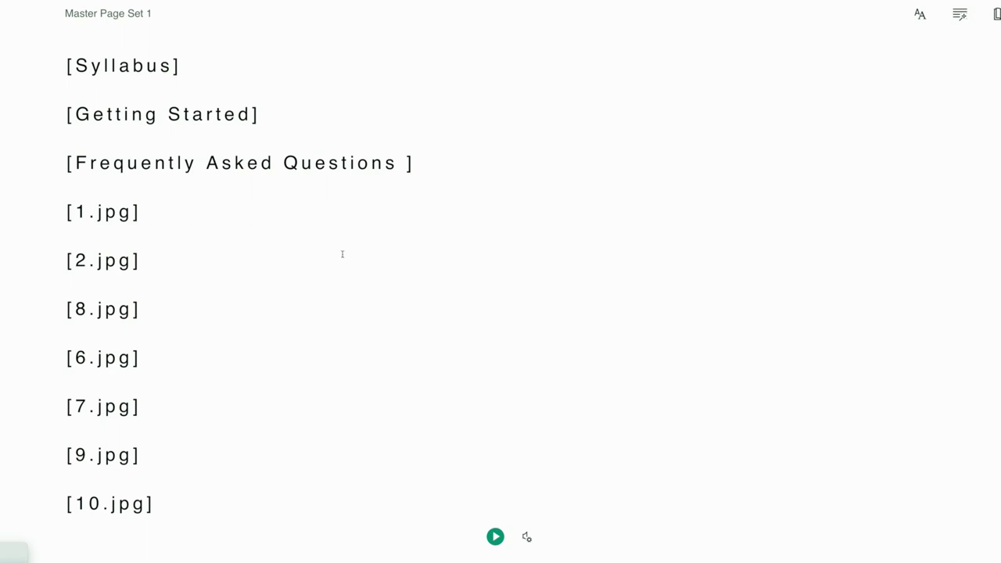
pyautogui.press('Home')
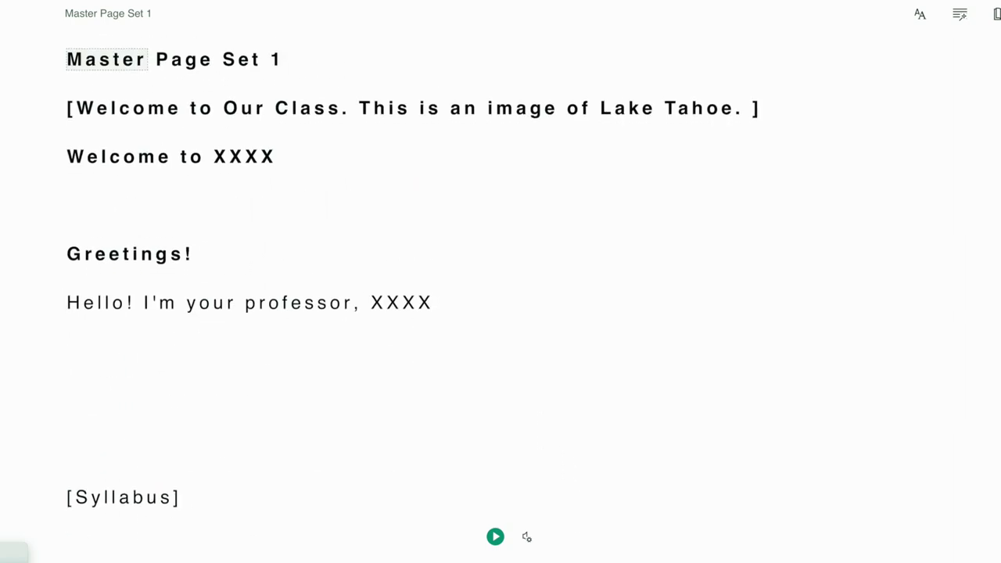
# - Have the page read aloud and check the text size, font and theme preferences
pyautogui.click(494, 537)
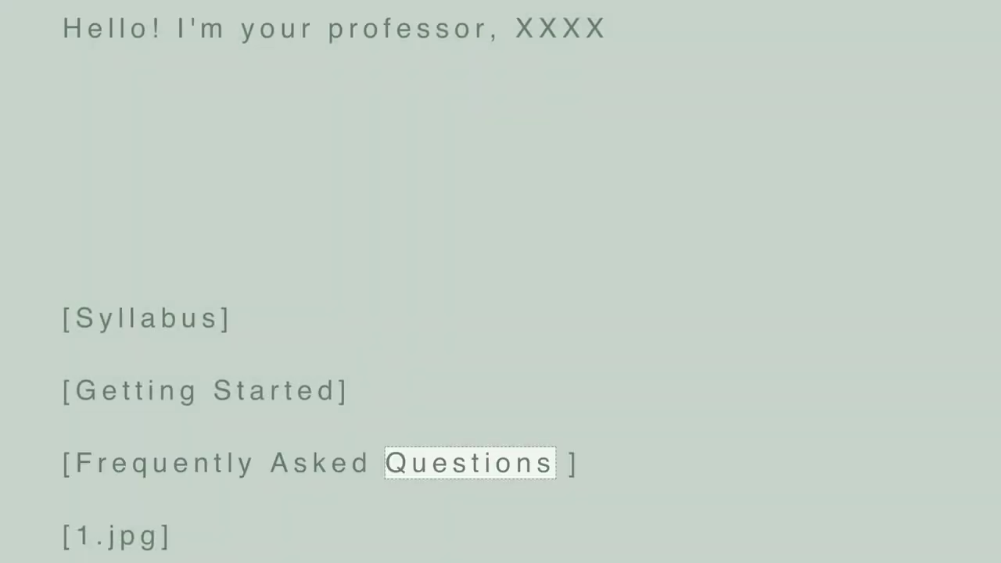
pyautogui.scroll(3, 658, 319)
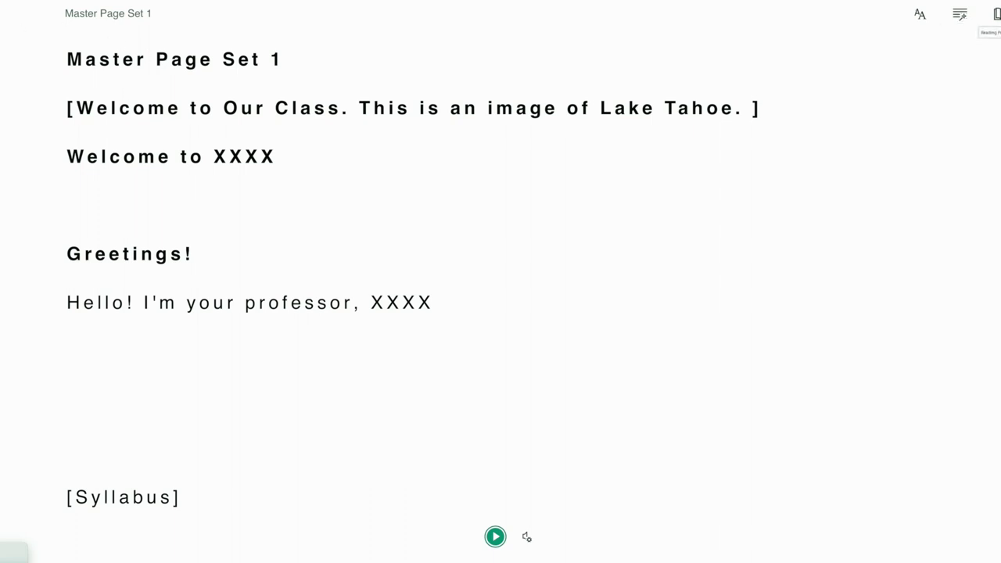
pyautogui.click(919, 14)
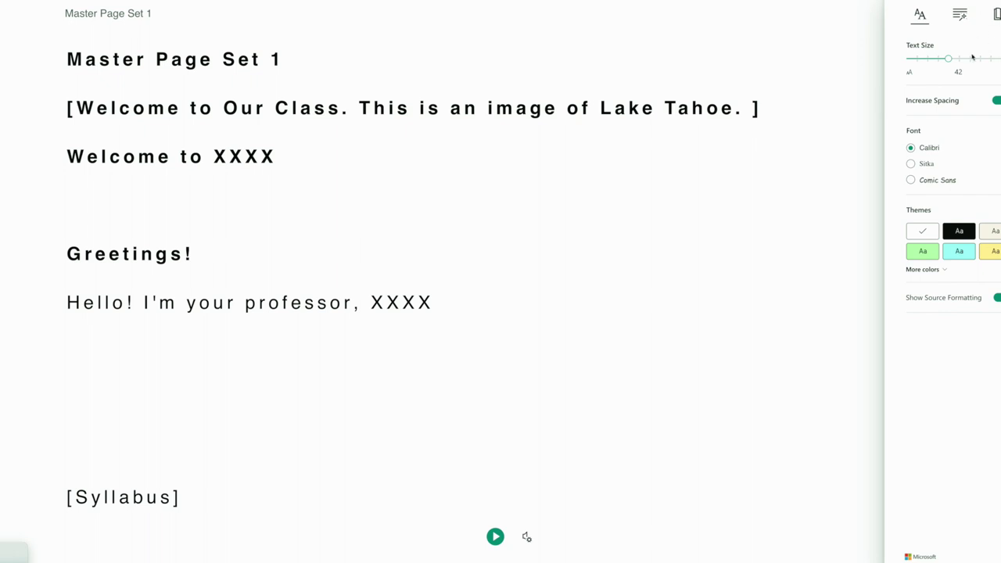
pyautogui.click(814, 259)
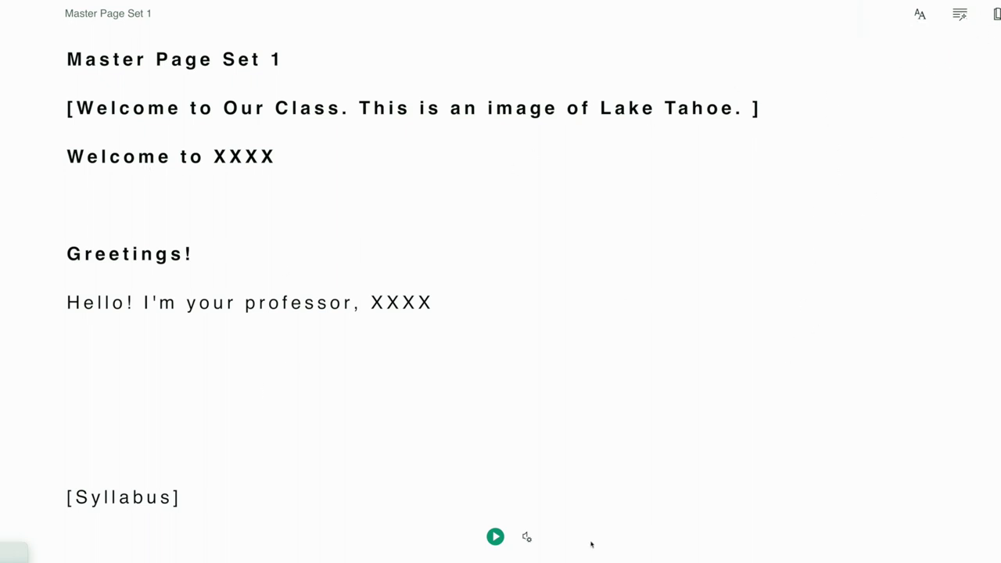
# - Check the voice speed and voice choice settings, then exit Immersive Reader
pyautogui.click(526, 536)
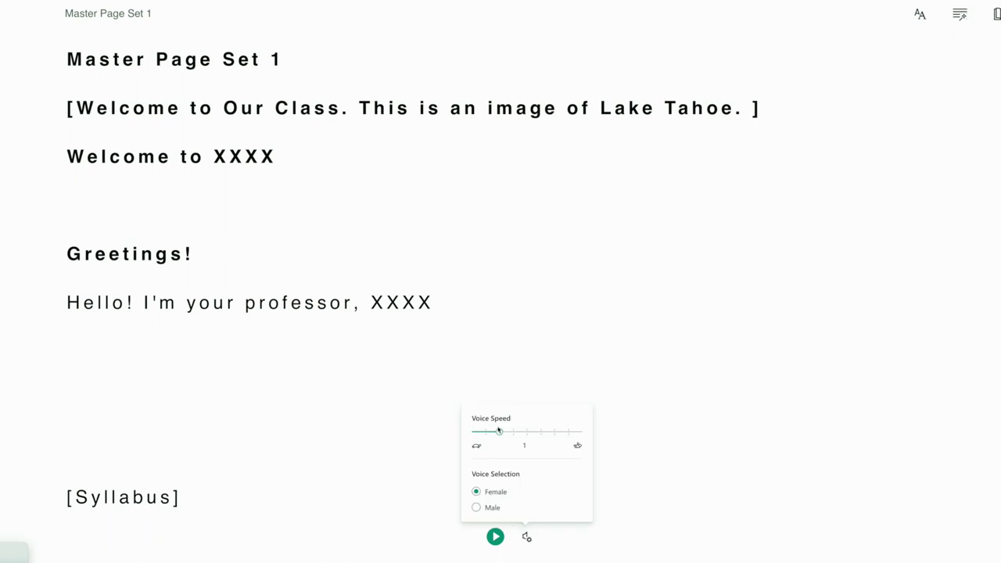
pyautogui.click(581, 339)
pyautogui.press('Escape')
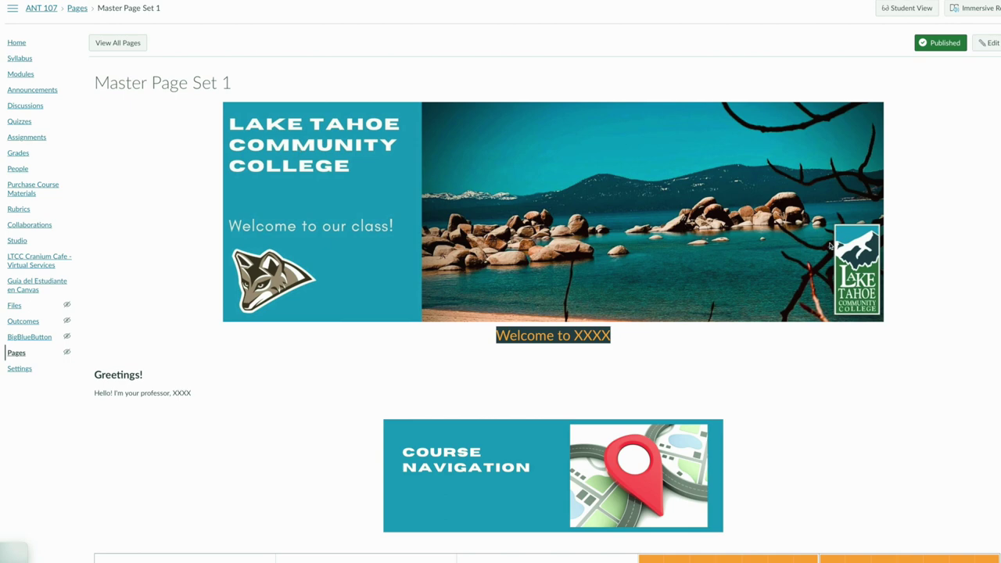
pyautogui.scroll(-6, 969, 360)
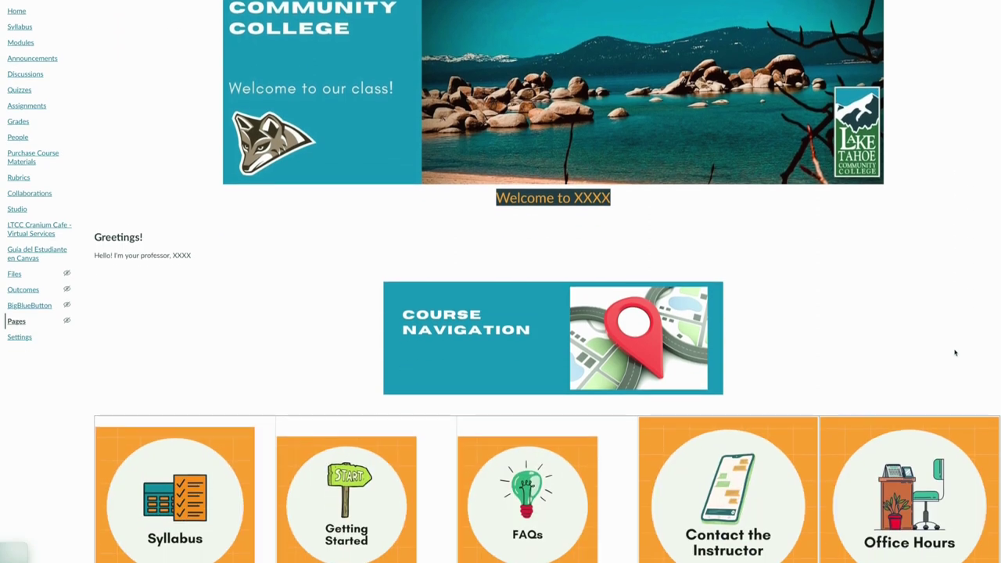
pyautogui.scroll(-8, 955, 353)
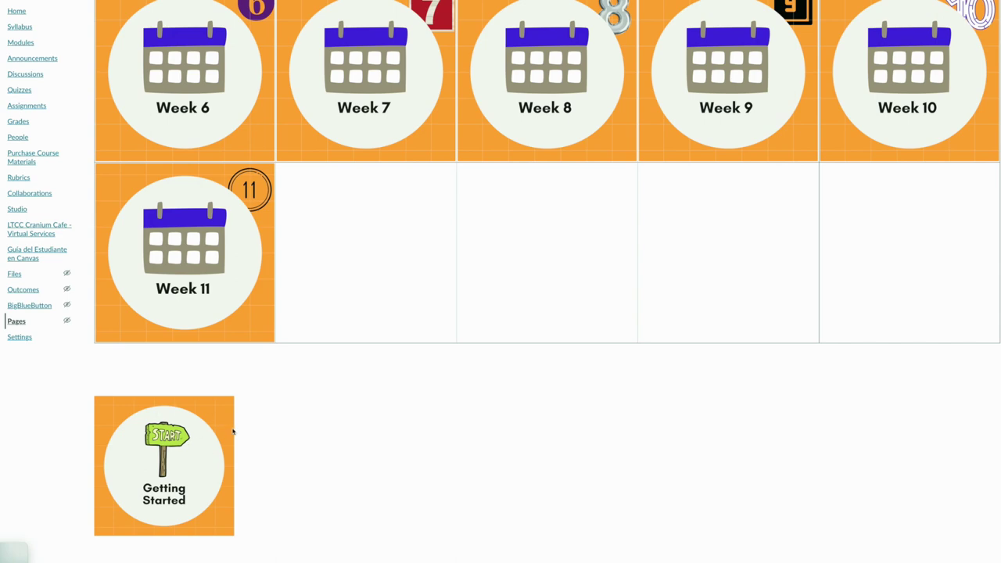
pyautogui.scroll(11, 521, 260)
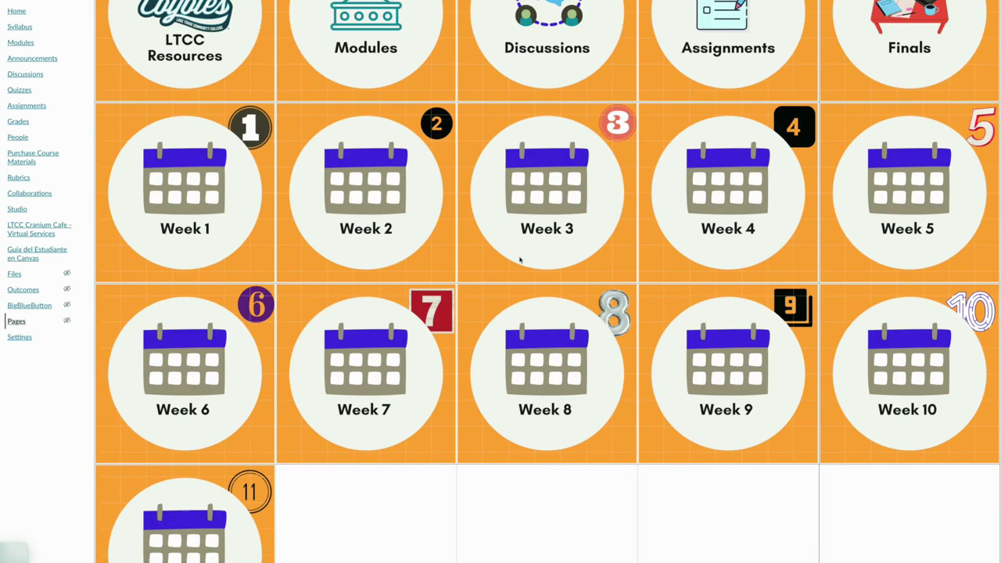
pyautogui.scroll(-4, 552, 332)
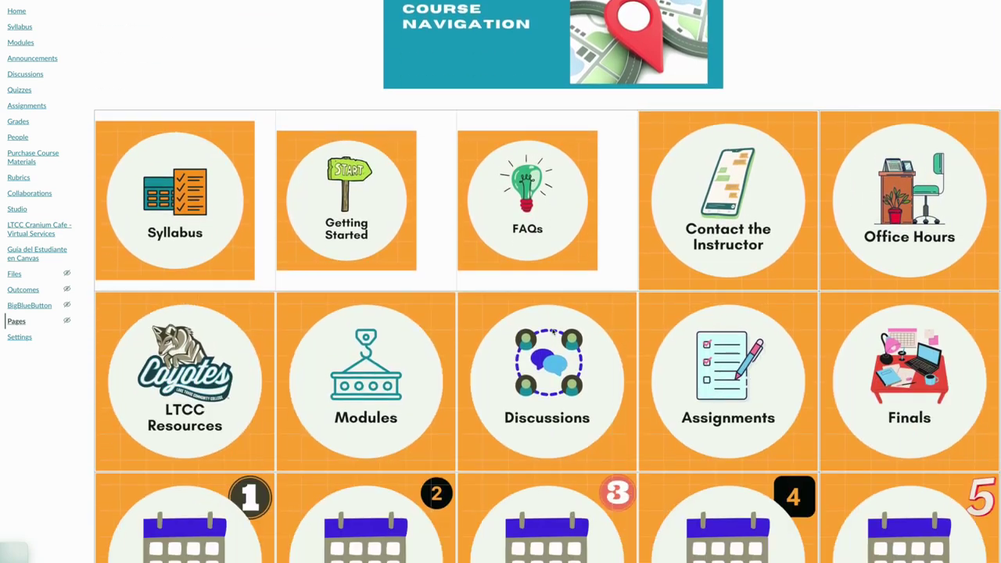
pyautogui.scroll(2, 551, 332)
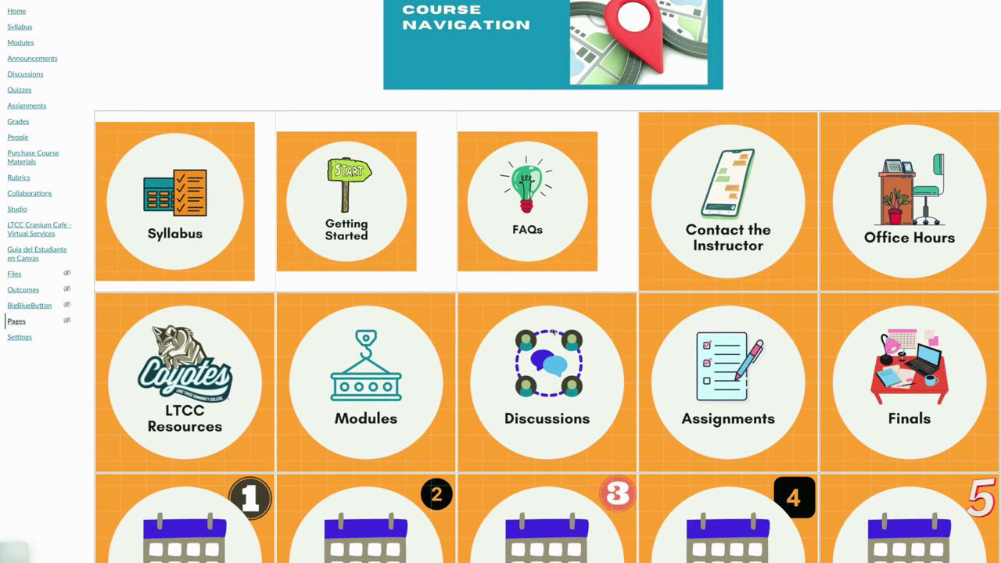
pyautogui.scroll(1, 552, 333)
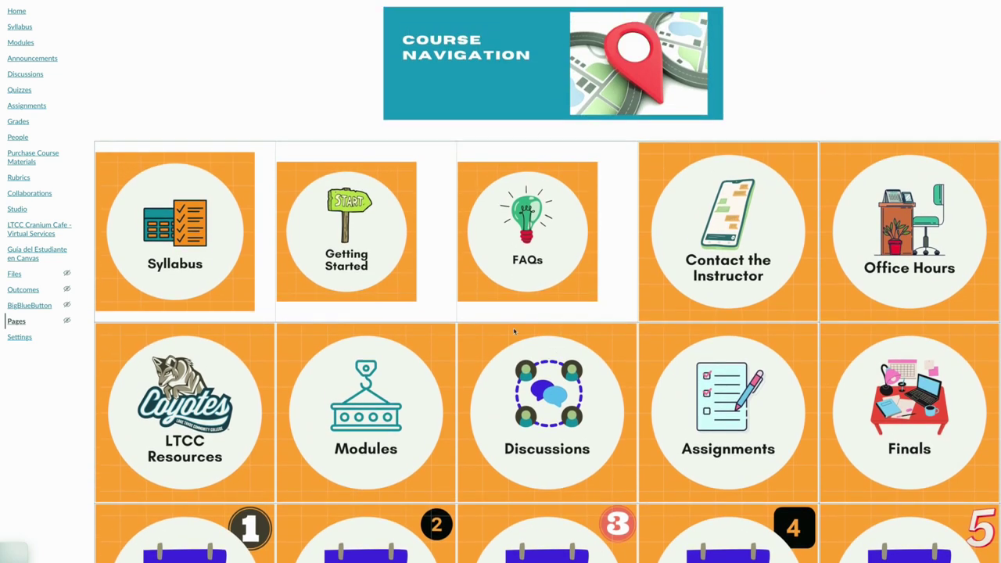
pyautogui.scroll(-1, 437, 328)
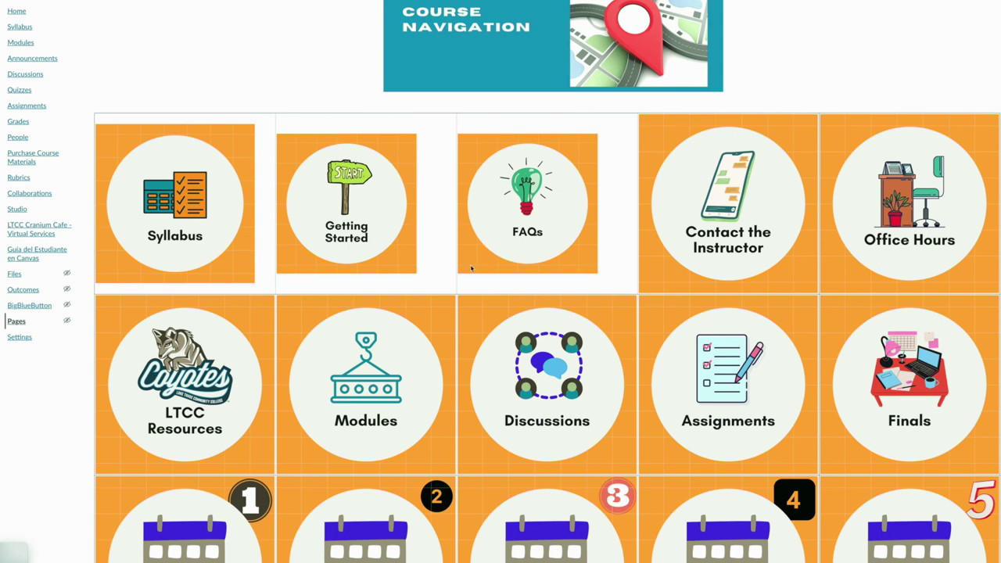
pyautogui.scroll(-1, 482, 192)
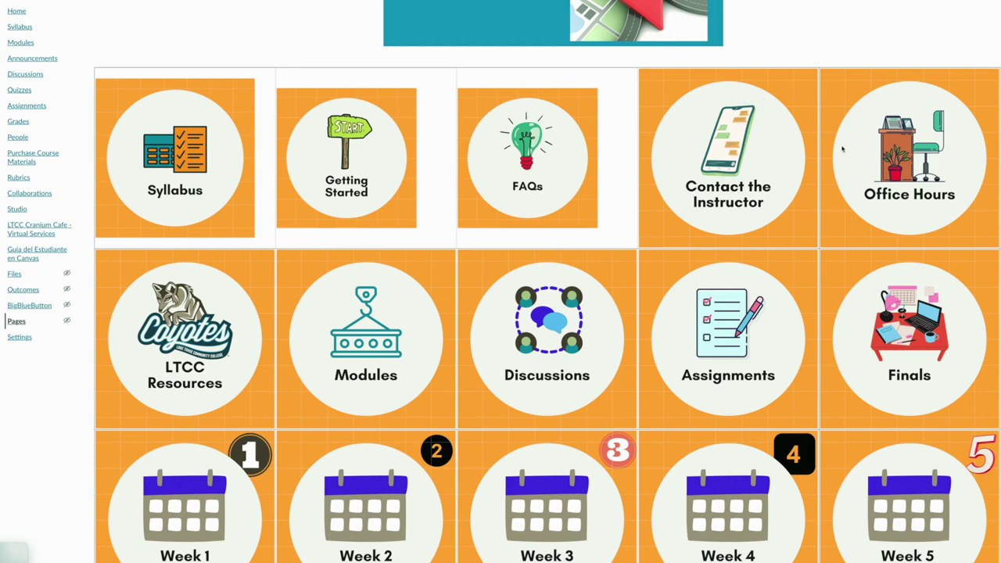
pyautogui.scroll(6, 852, 237)
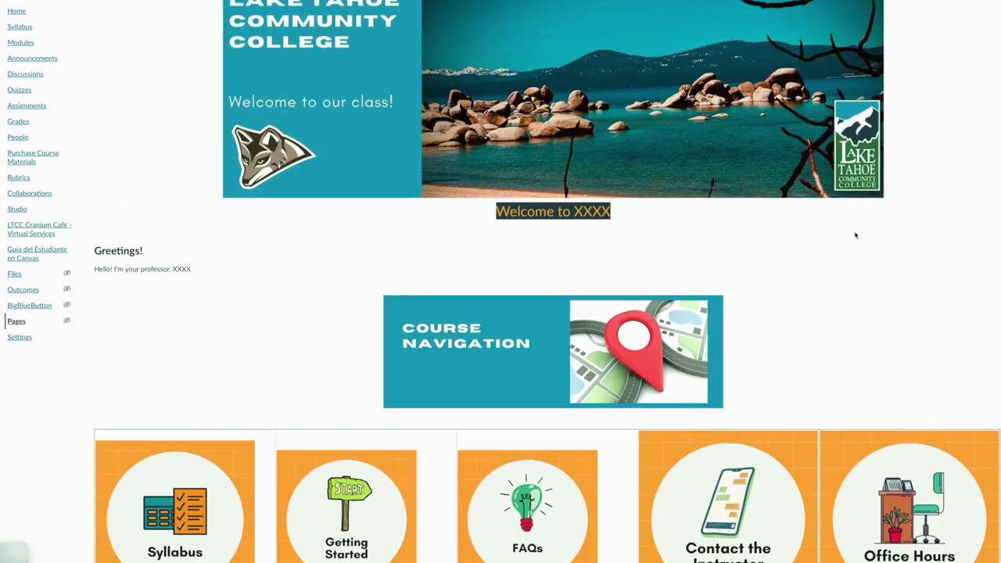
pyautogui.scroll(-1, 846, 289)
pyautogui.scroll(2, 844, 288)
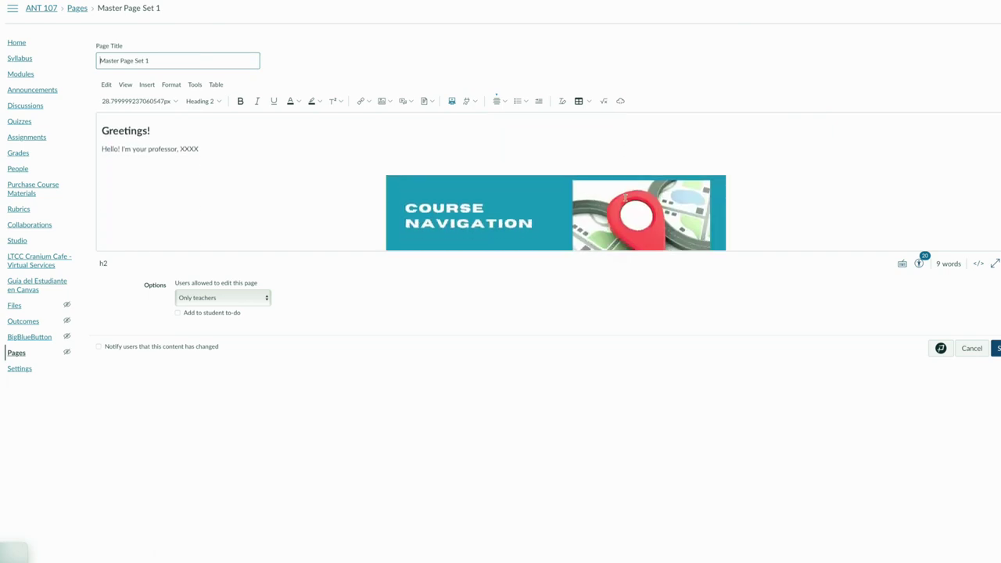
# - Paste two copies of the Getting Started tile right after the original
pyautogui.scroll(-10, 624, 197)
pyautogui.scroll(-8, 625, 197)
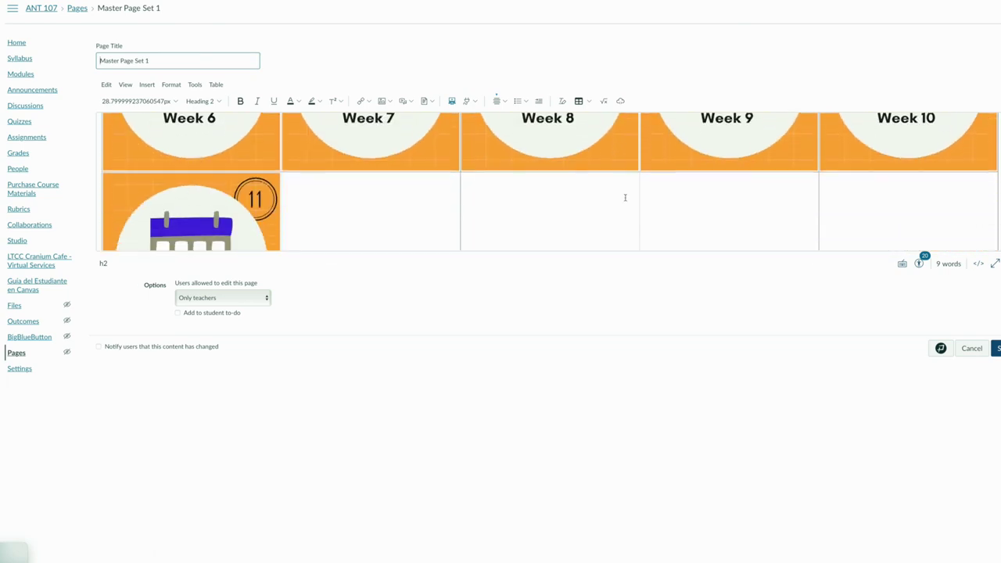
pyautogui.scroll(-2, 625, 197)
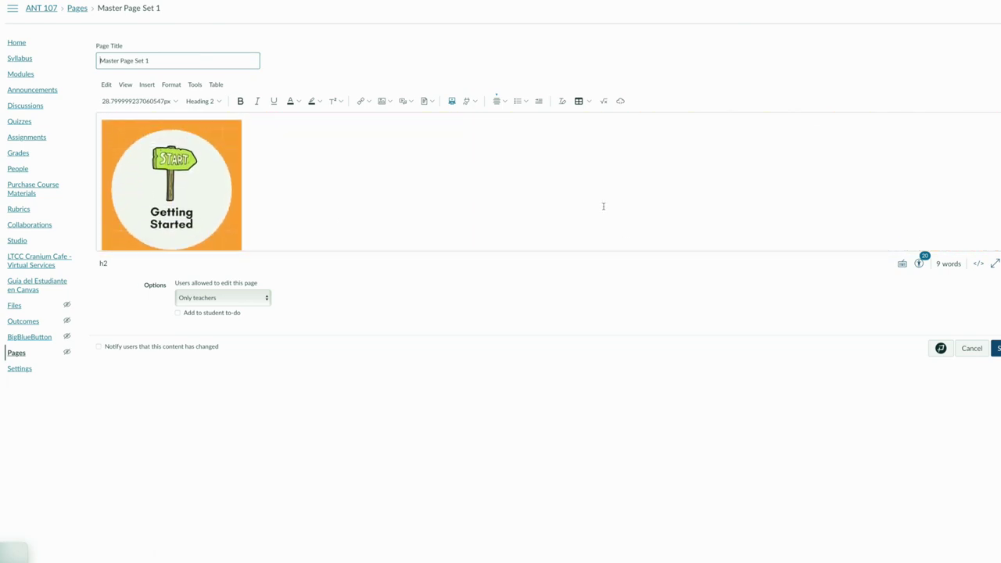
pyautogui.click(142, 192)
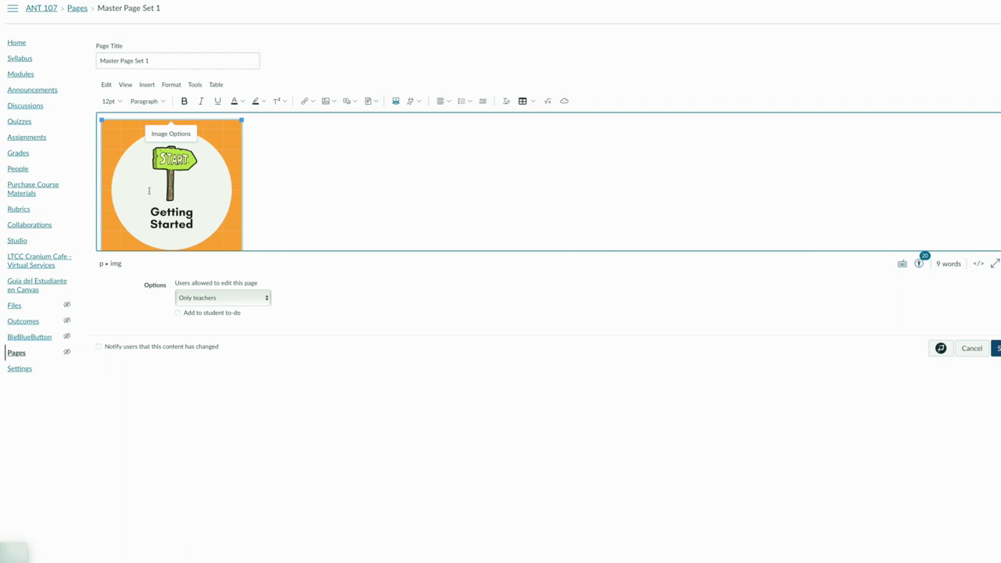
pyautogui.click(304, 179)
pyautogui.hotkey('ctrl', 'v')
pyautogui.hotkey('ctrl', 'v')
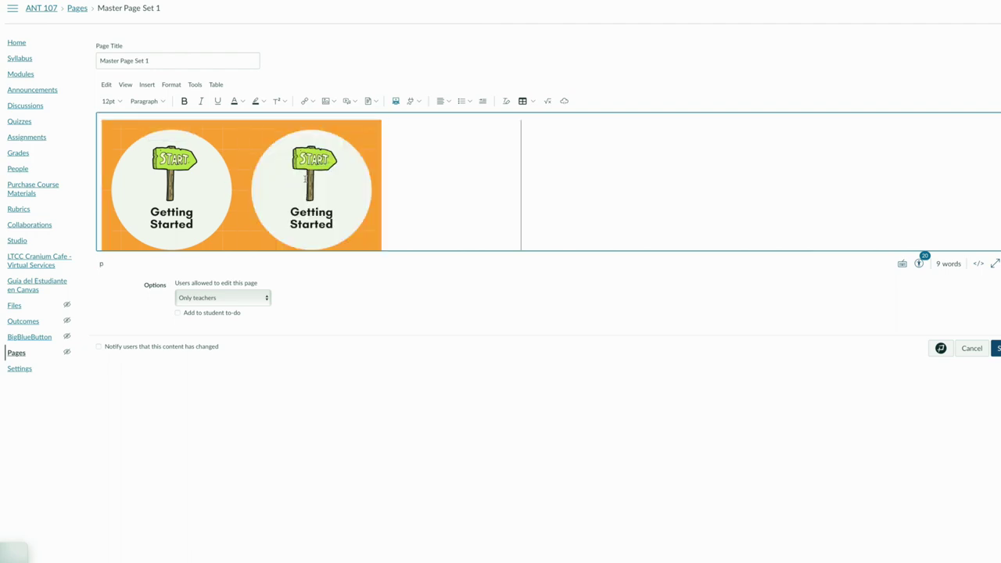
pyautogui.hotkey('ctrl', 'v')
pyautogui.hotkey('ctrl', 'v')
pyautogui.hotkey('ctrl', 'v')
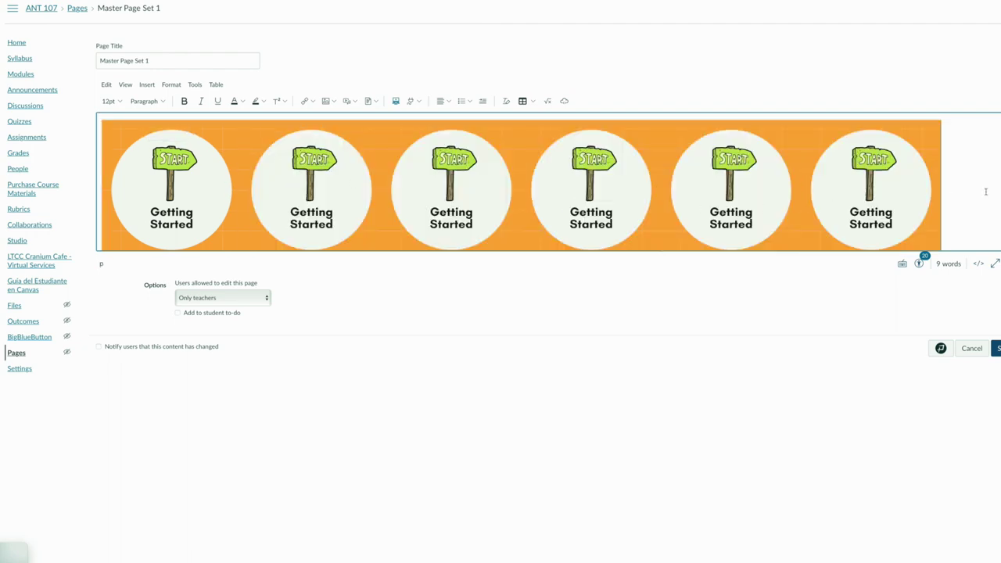
# - Check the Getting Started tiles in the row, from the first to the fourth
pyautogui.click(453, 162)
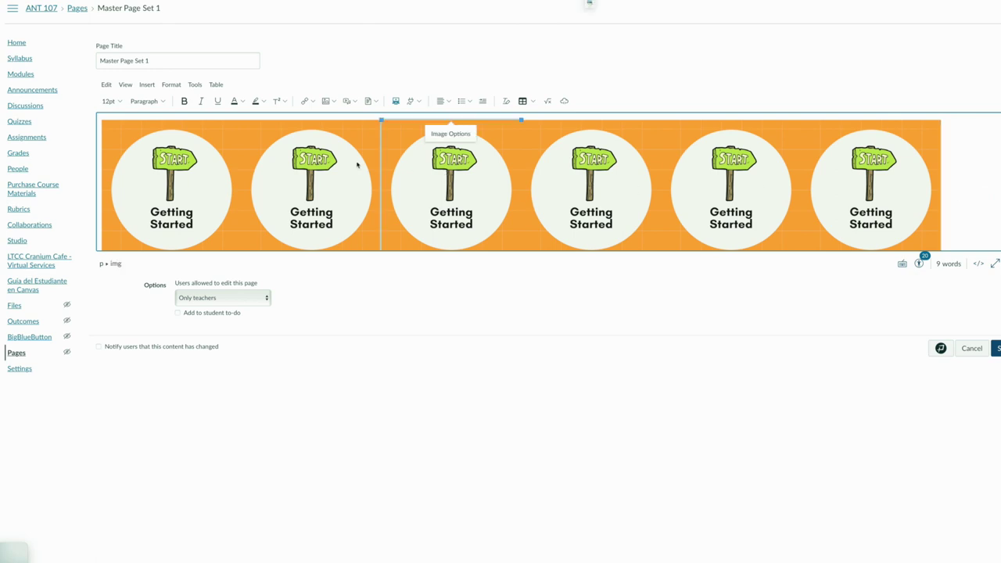
pyautogui.click(328, 160)
pyautogui.click(216, 156)
pyautogui.click(322, 156)
pyautogui.click(469, 160)
pyautogui.click(594, 164)
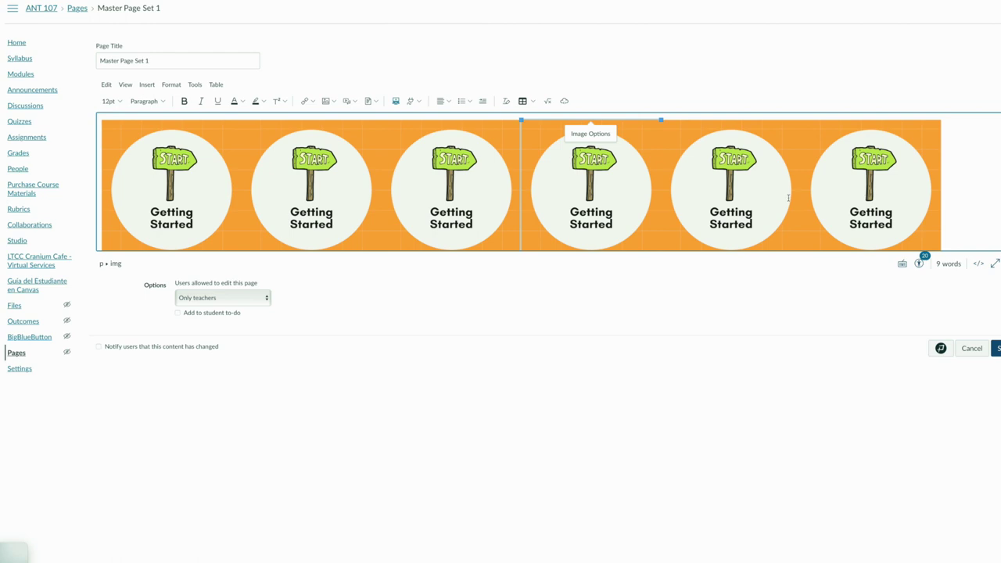
pyautogui.scroll(10, 895, 214)
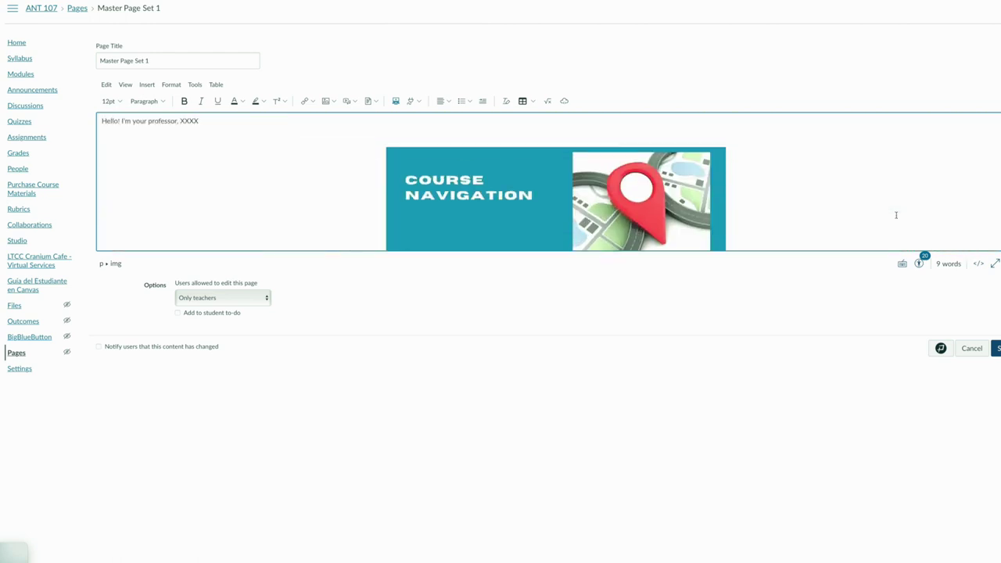
pyautogui.scroll(-5, 896, 215)
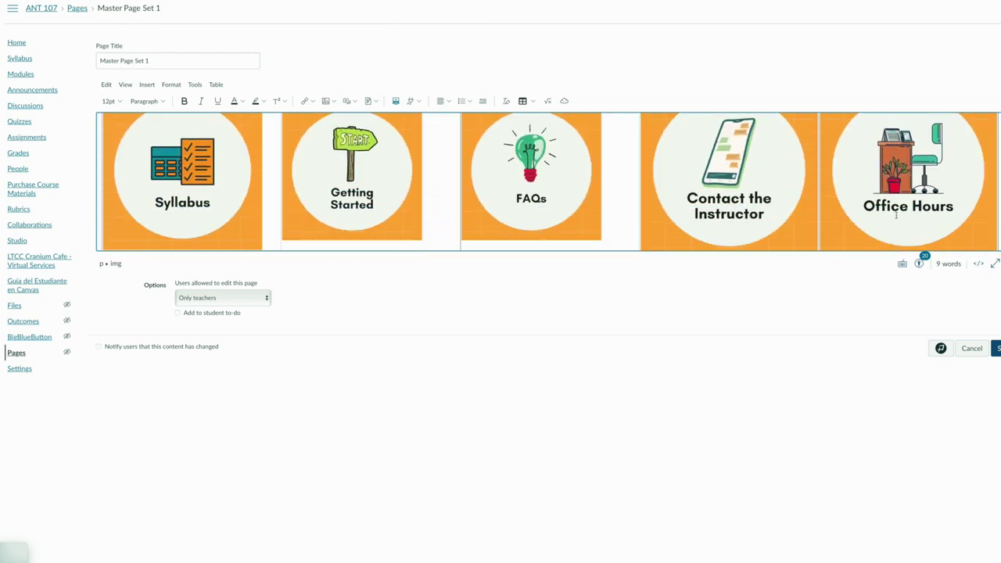
pyautogui.scroll(1, 896, 218)
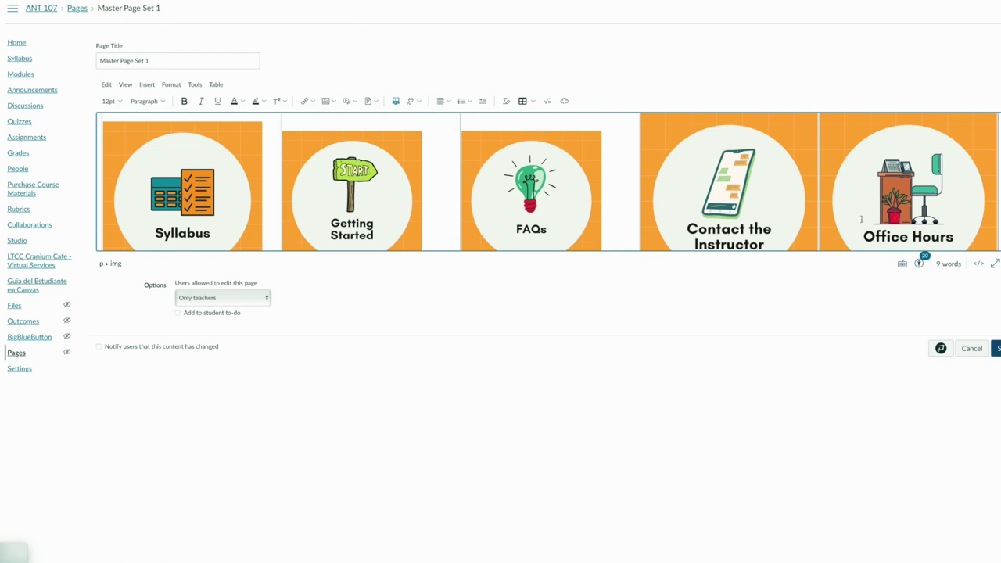
pyautogui.scroll(3, 847, 223)
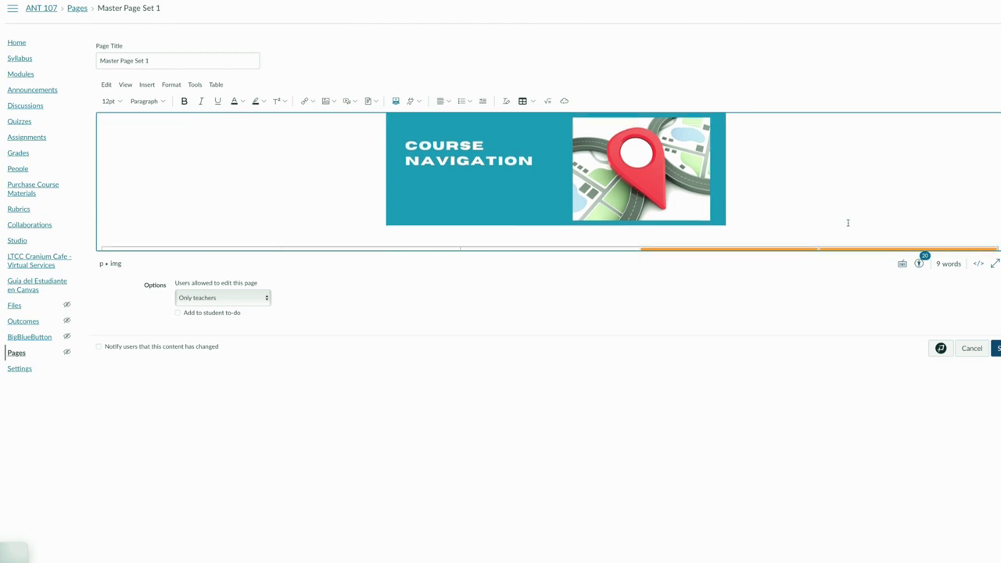
pyautogui.scroll(-3, 847, 222)
pyautogui.scroll(1, 734, 187)
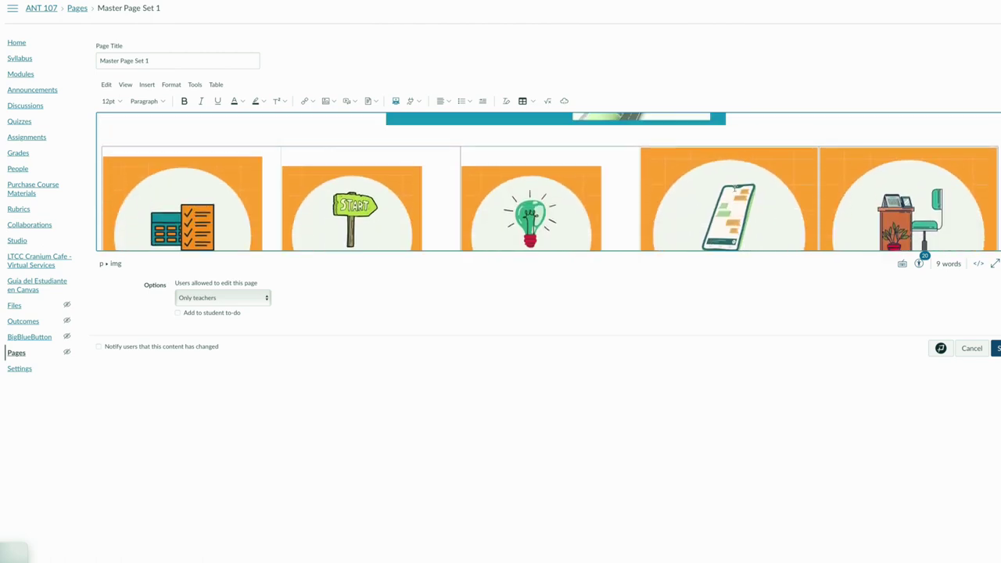
pyautogui.click(689, 176)
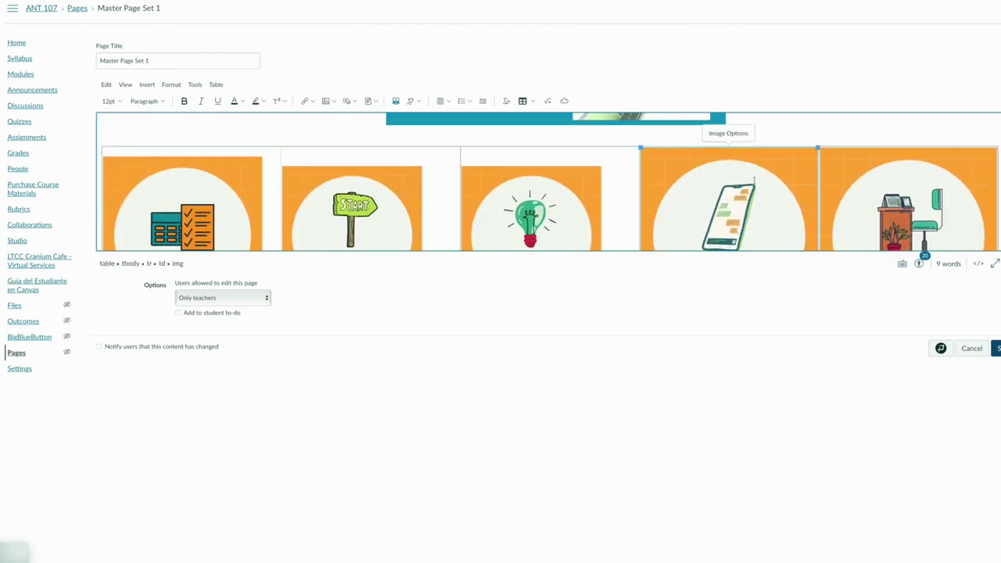
pyautogui.click(849, 179)
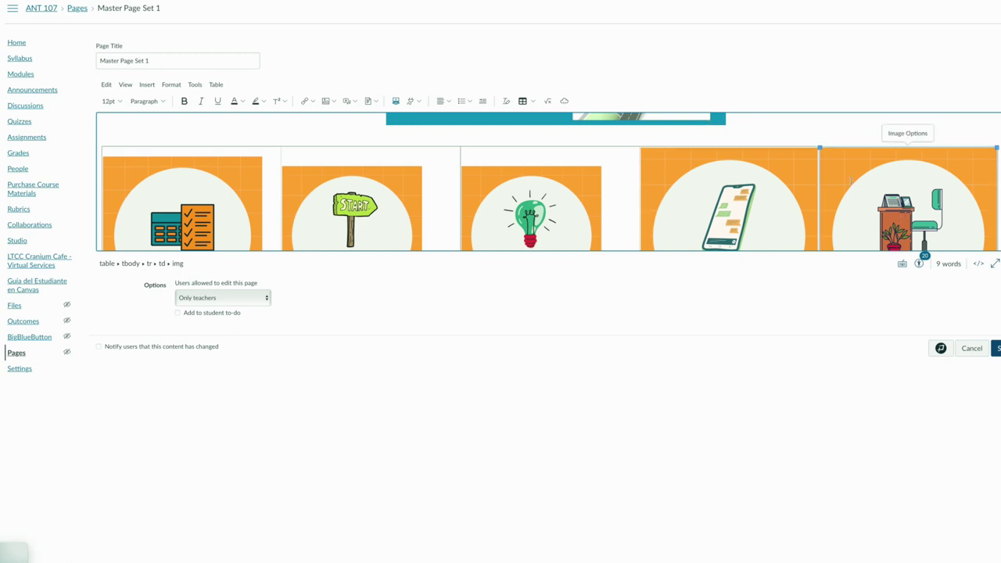
pyautogui.click(720, 180)
pyautogui.click(867, 185)
pyautogui.scroll(-6, 900, 183)
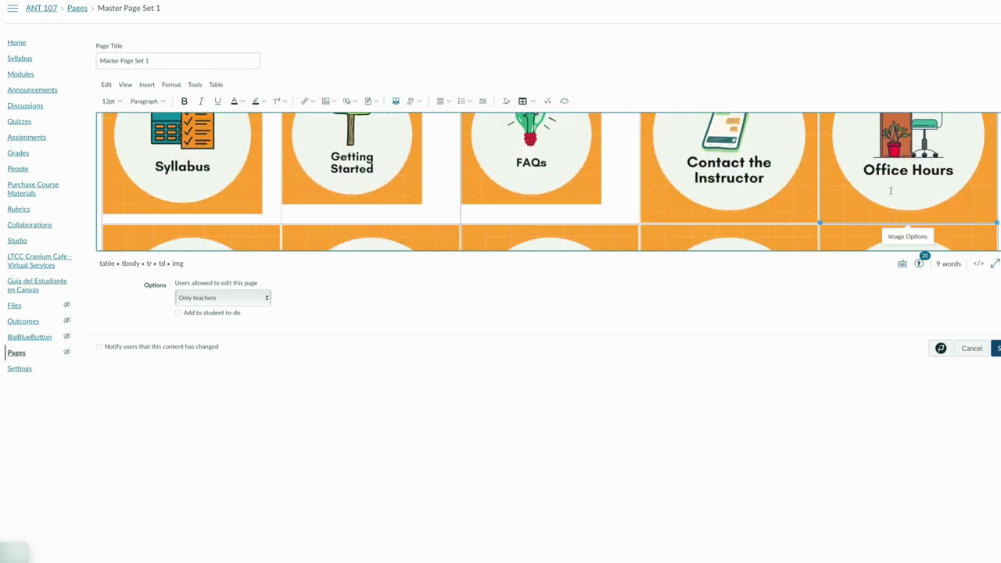
pyautogui.scroll(-8, 890, 190)
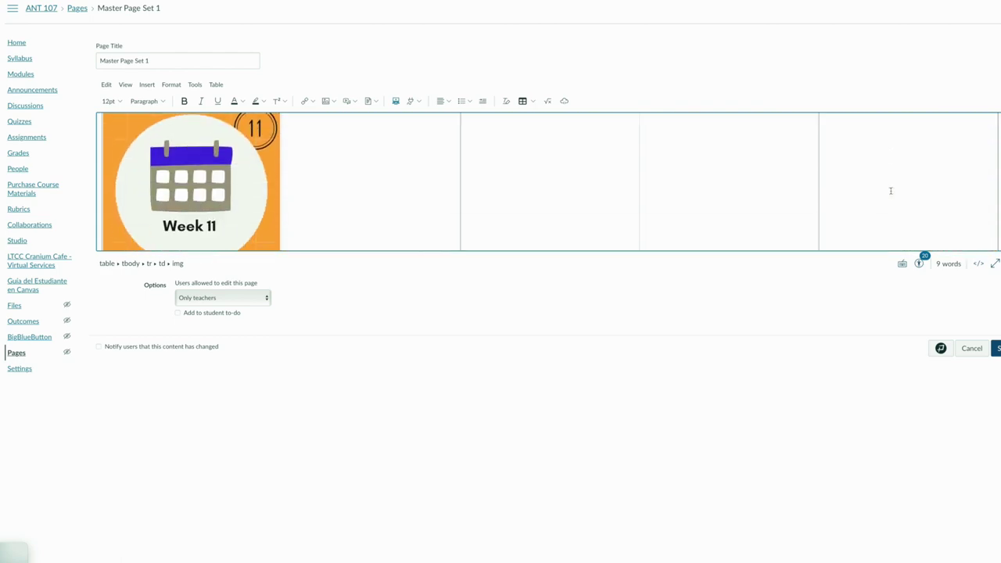
pyautogui.scroll(10, 889, 191)
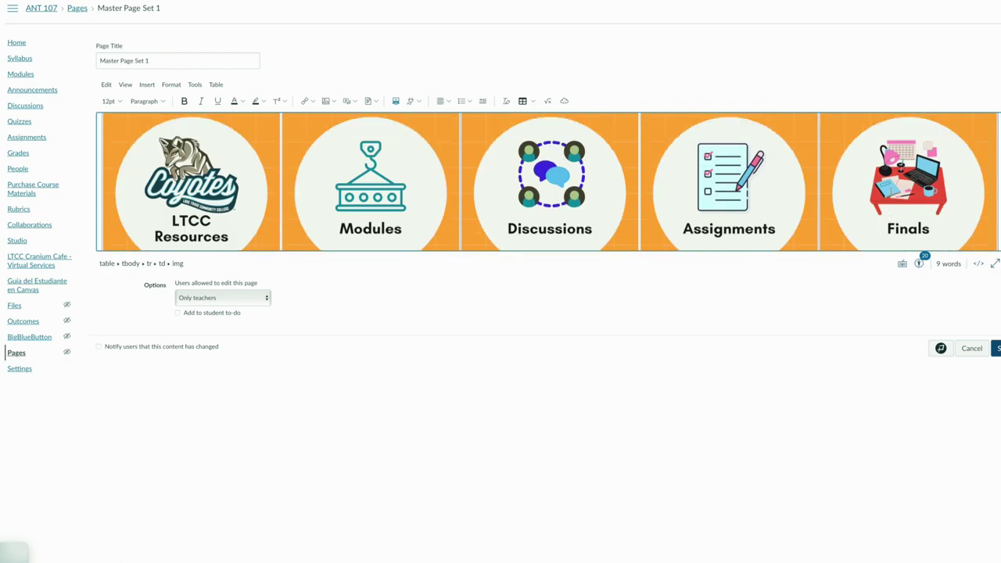
pyautogui.scroll(6, 890, 191)
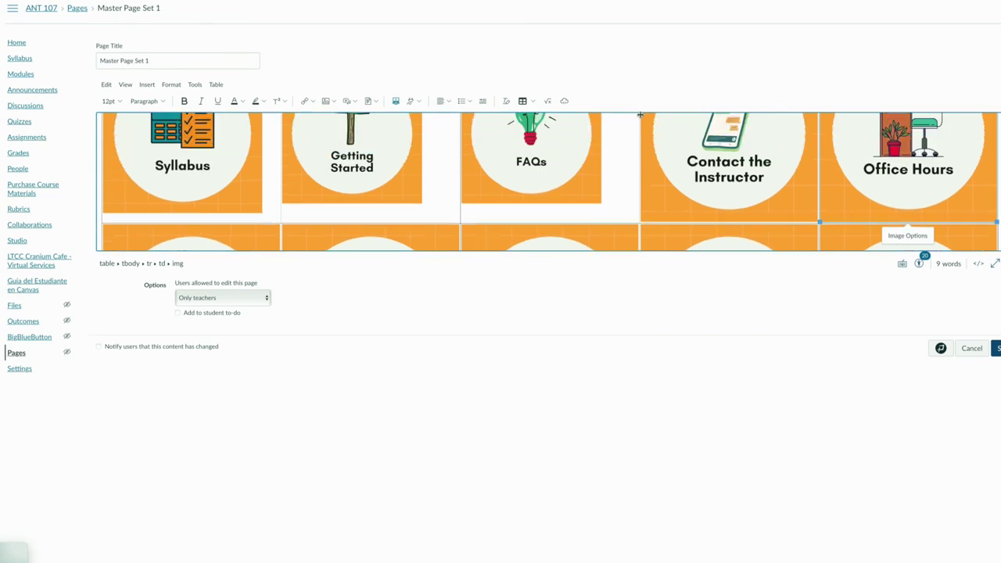
pyautogui.scroll(-1, 645, 169)
pyautogui.scroll(2, 646, 169)
pyautogui.scroll(-2, 646, 169)
pyautogui.moveTo(619, 175); pyautogui.dragTo(585, 173)
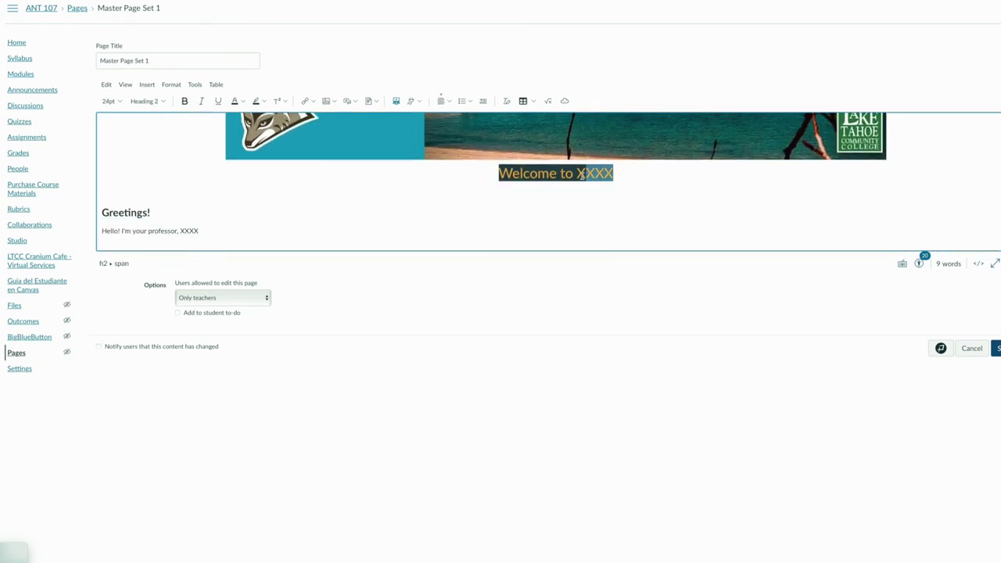
pyautogui.click(547, 129)
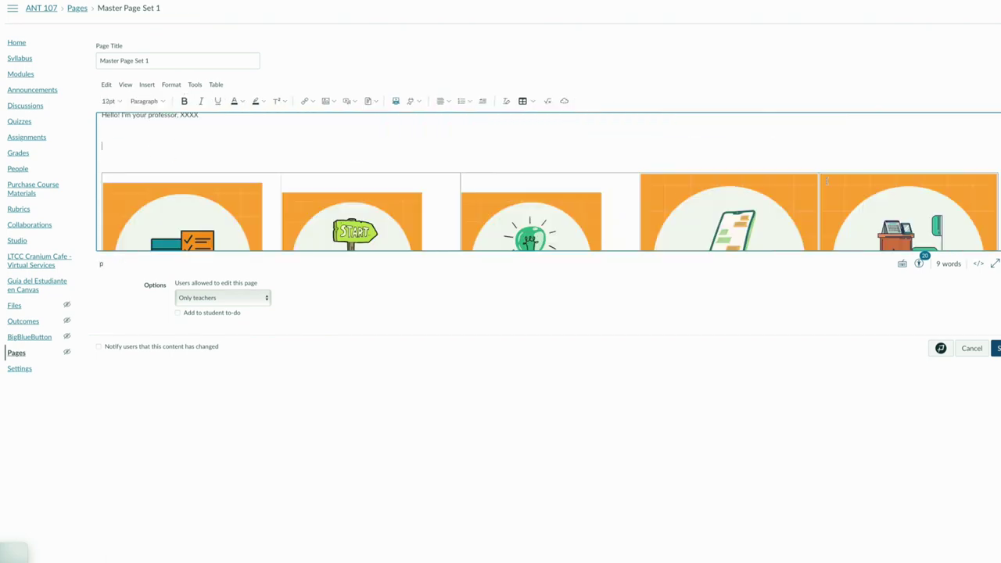
pyautogui.scroll(-5, 727, 191)
pyautogui.scroll(-3, 635, 206)
pyautogui.scroll(1, 826, 217)
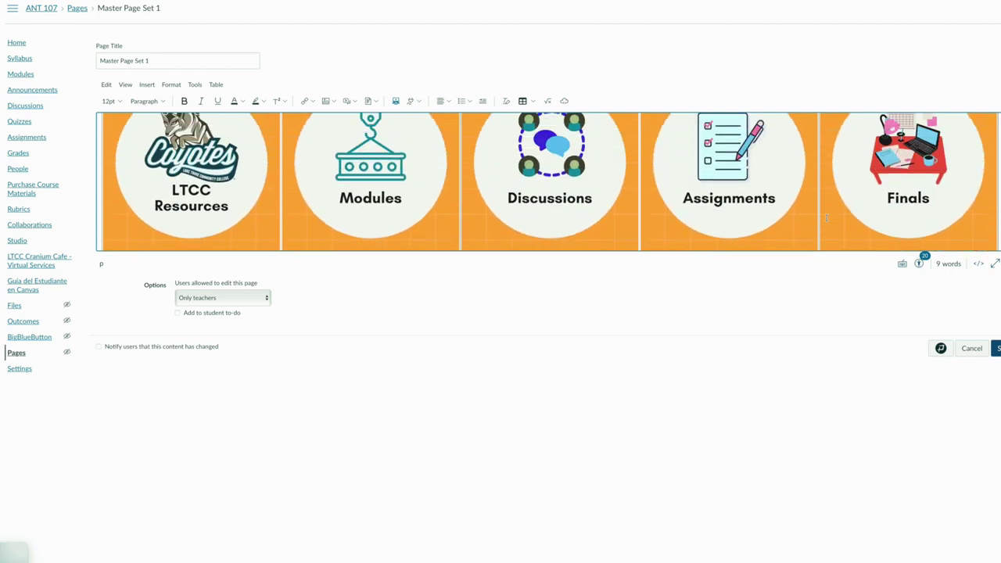
pyautogui.scroll(-3, 827, 217)
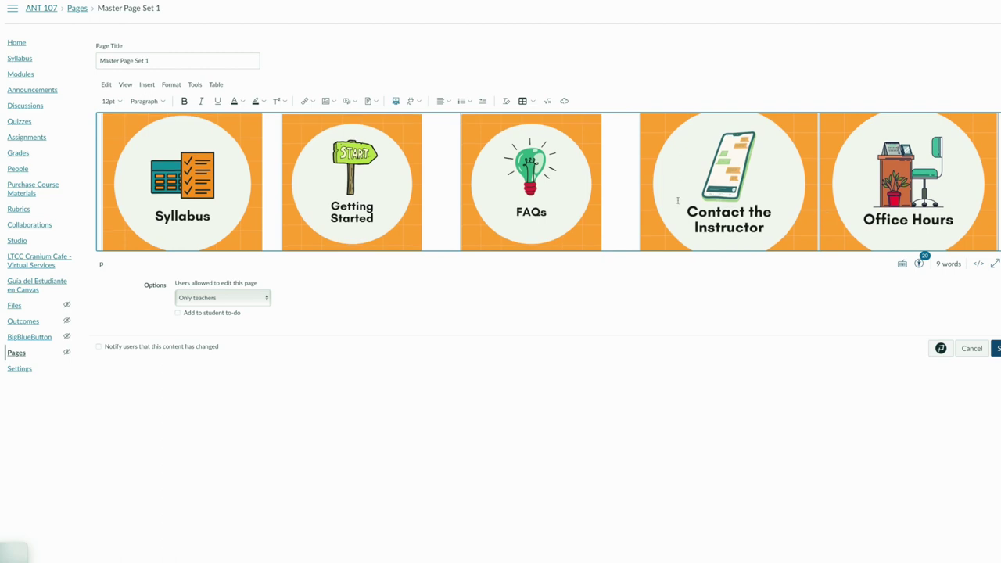
pyautogui.scroll(-1, 571, 189)
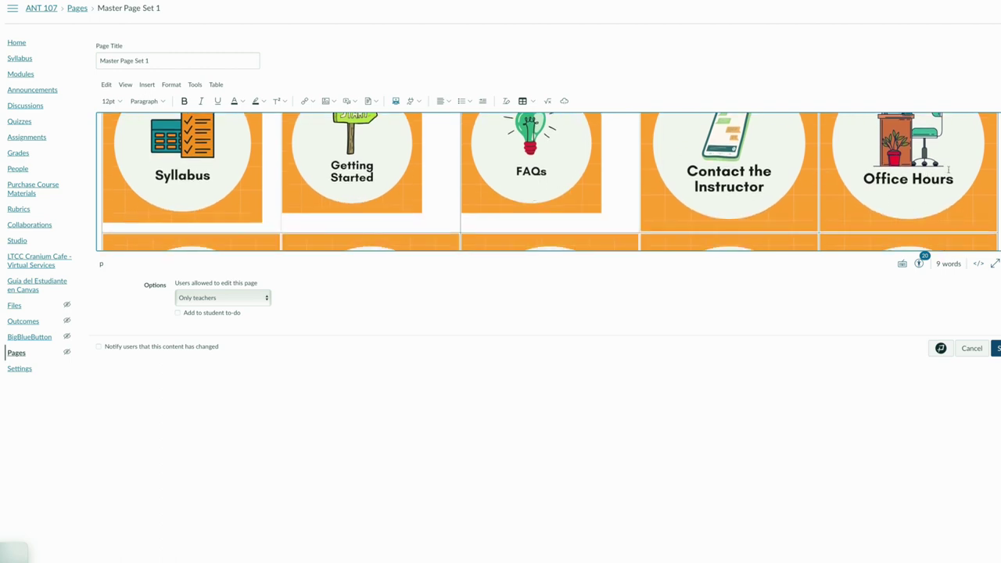
pyautogui.scroll(-5, 948, 168)
pyautogui.scroll(-5, 944, 172)
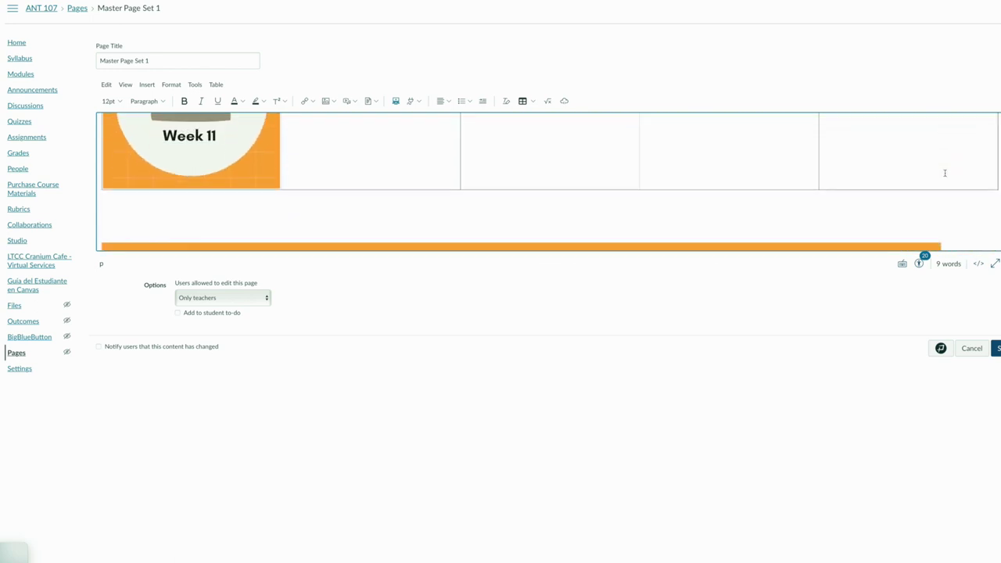
pyautogui.scroll(-4, 944, 173)
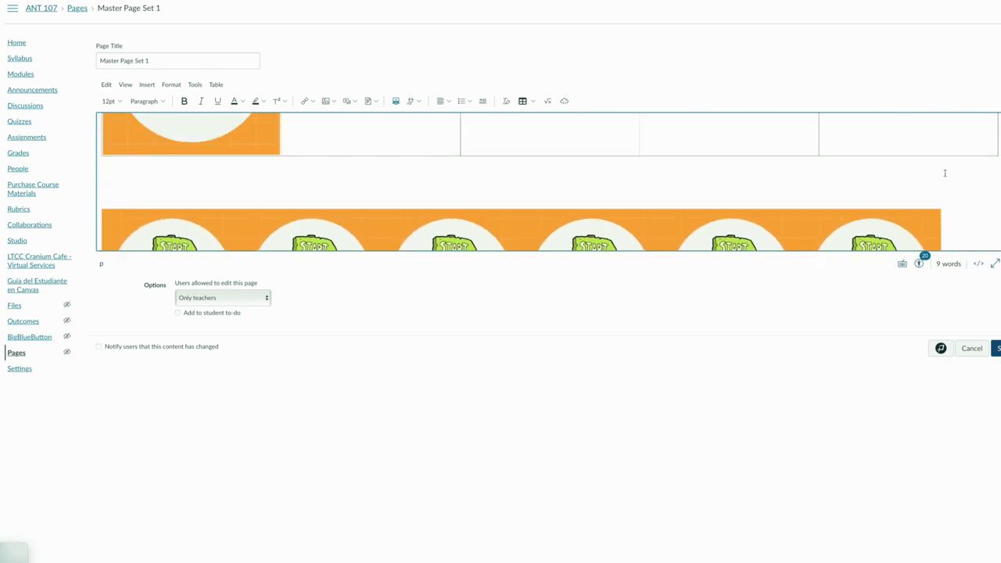
pyautogui.scroll(-2, 944, 173)
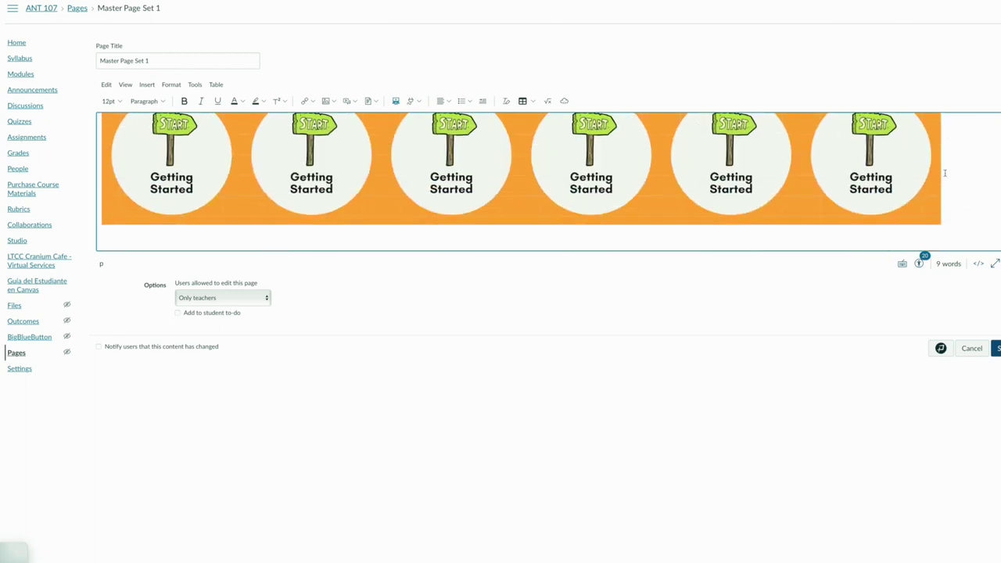
pyautogui.scroll(2, 944, 173)
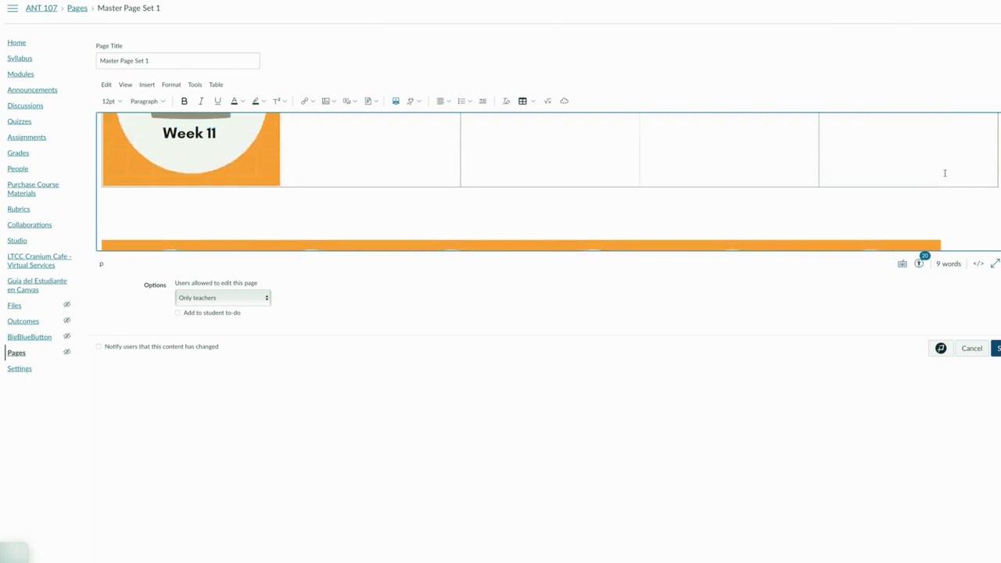
pyautogui.scroll(-2, 944, 173)
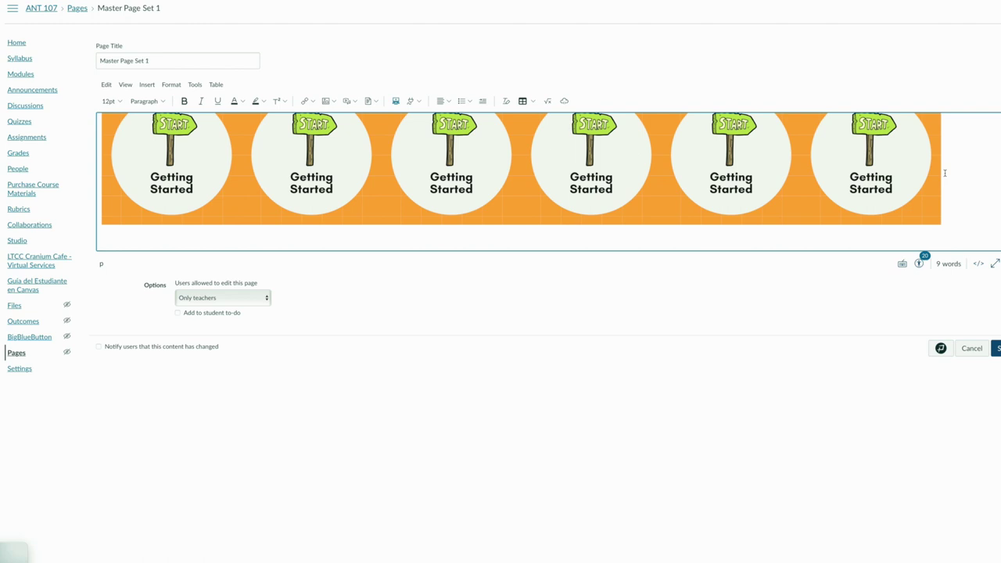
pyautogui.scroll(3, 944, 173)
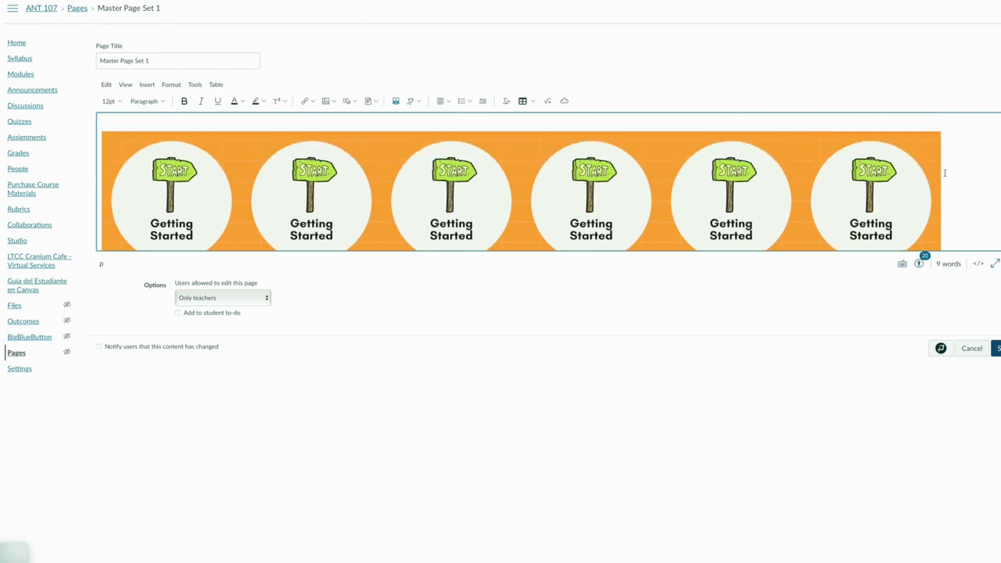
pyautogui.scroll(-4, 944, 173)
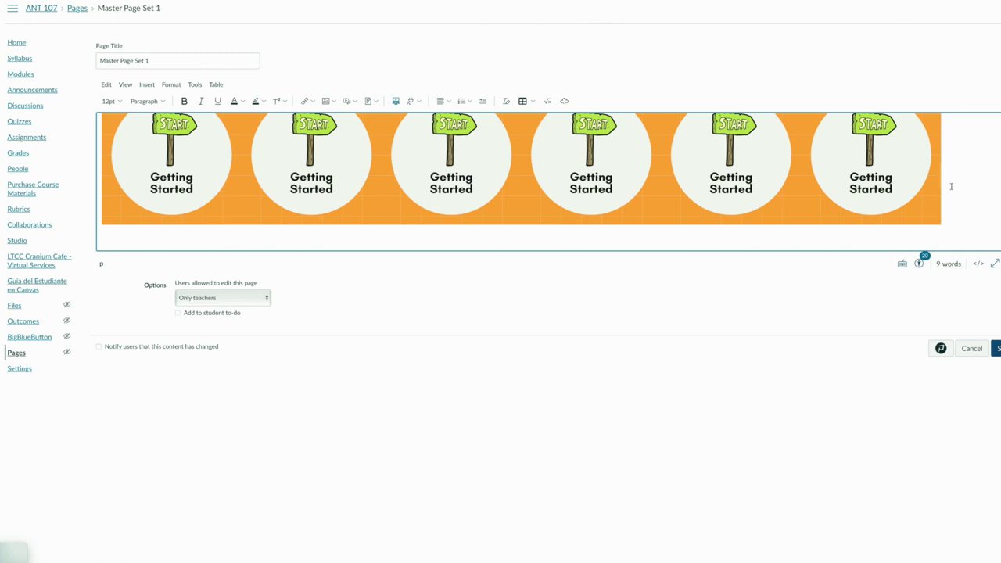
pyautogui.scroll(6, 951, 186)
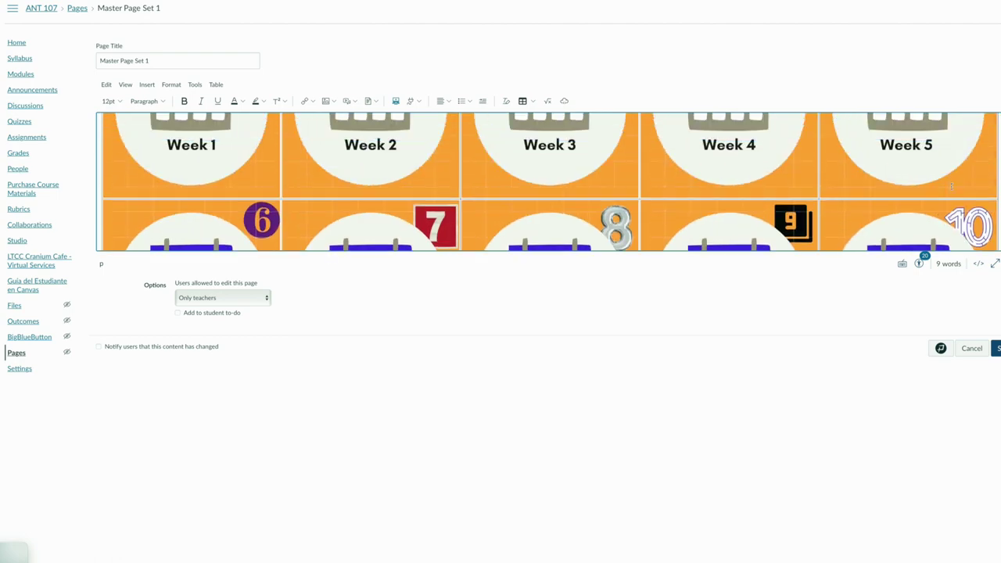
pyautogui.scroll(-4, 950, 187)
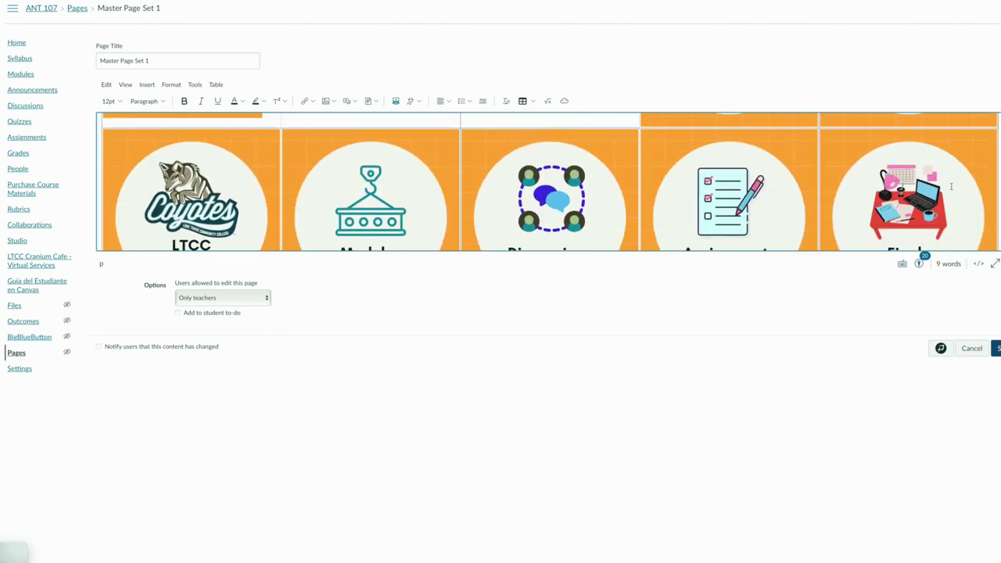
pyautogui.scroll(-6, 951, 186)
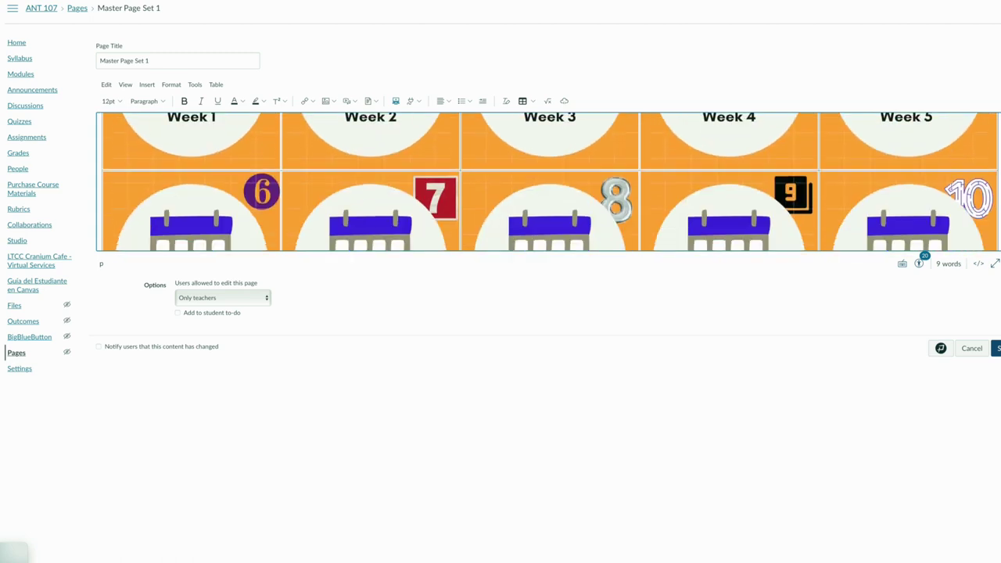
pyautogui.scroll(-5, 950, 186)
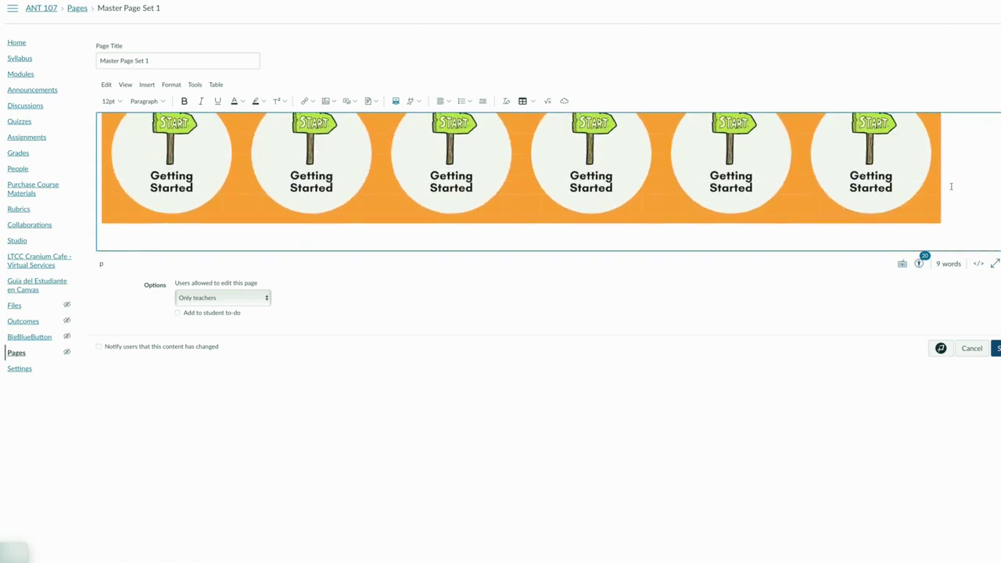